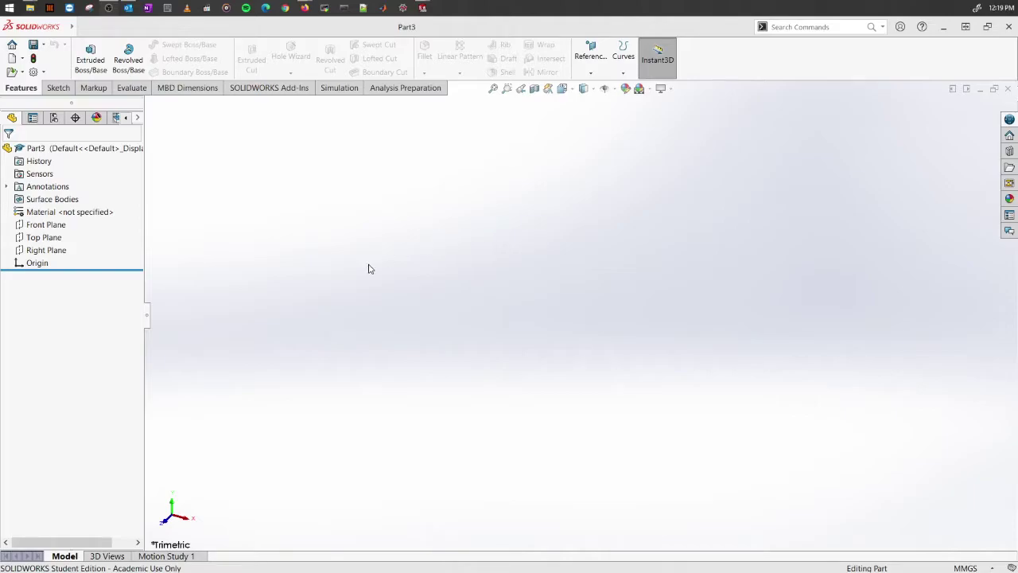
On a new Front Plane sketch, draw a symmetric construction midpoint centreline through the origin
click(44, 226)
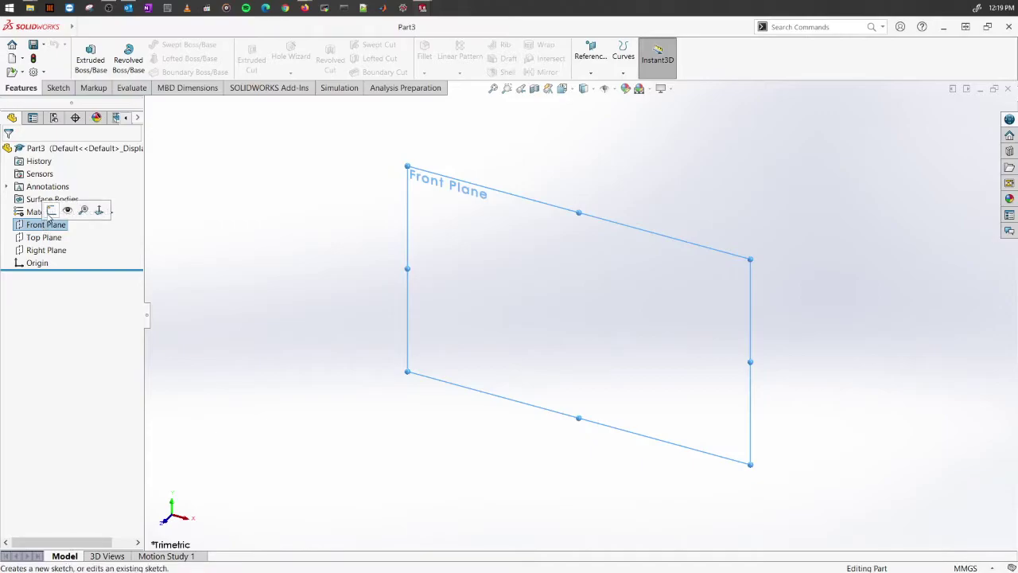
click(51, 210)
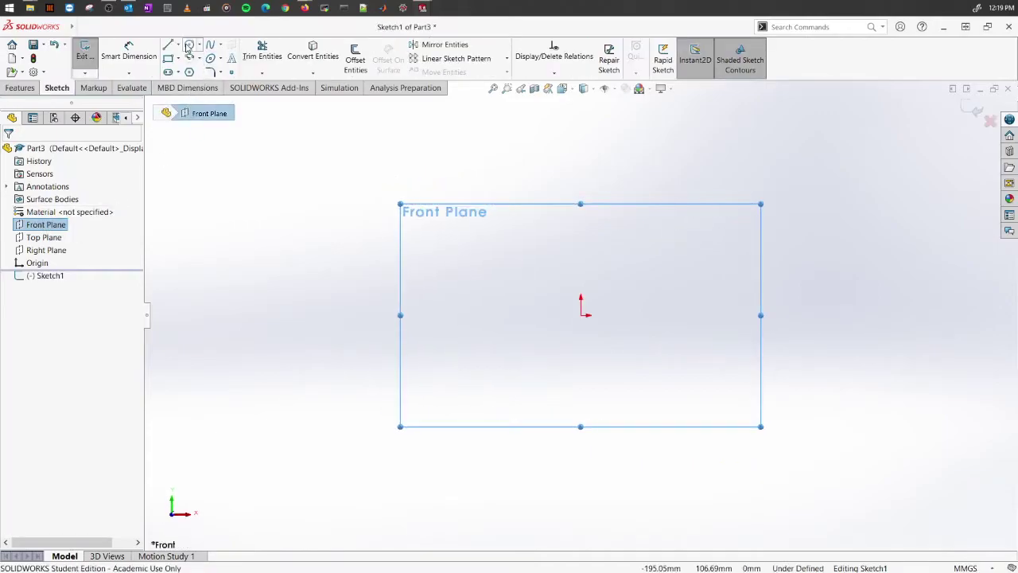
click(168, 46)
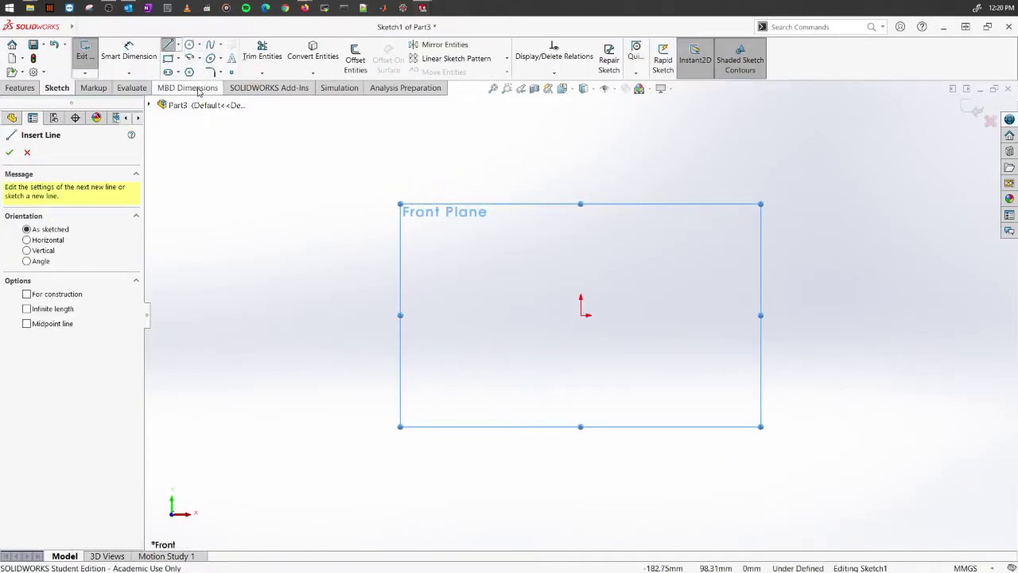
click(178, 45)
click(187, 72)
click(581, 315)
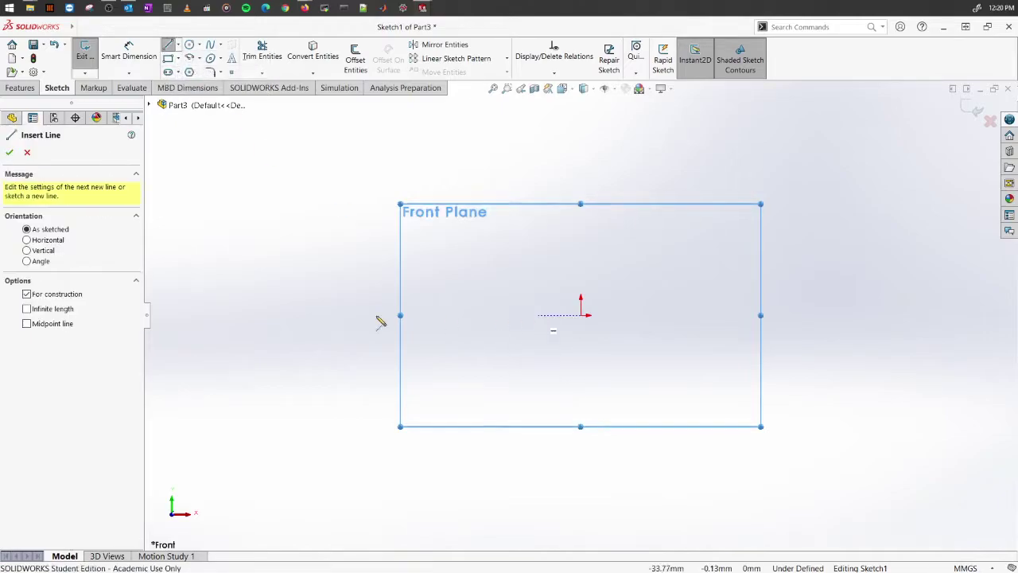
click(27, 325)
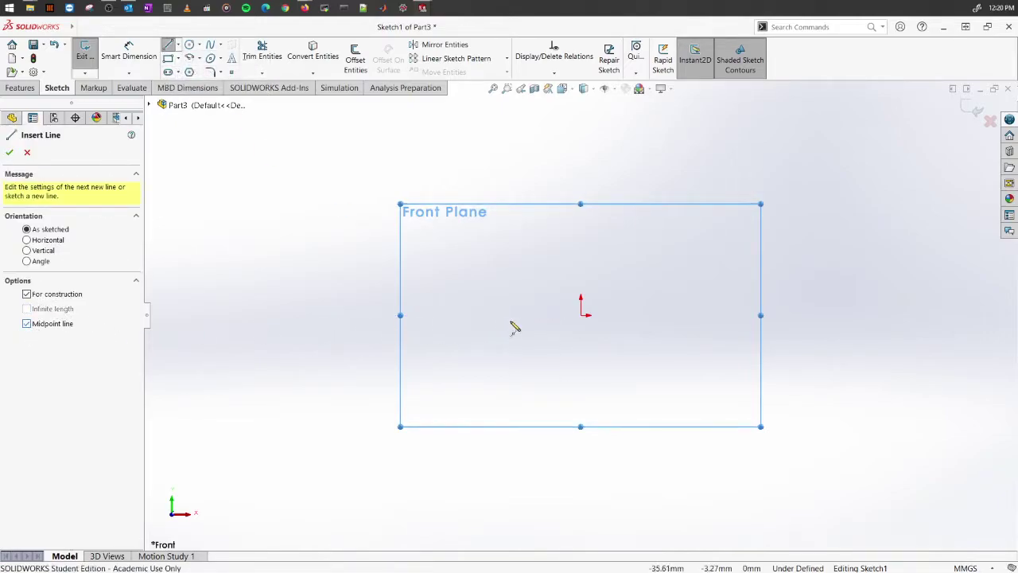
click(595, 317)
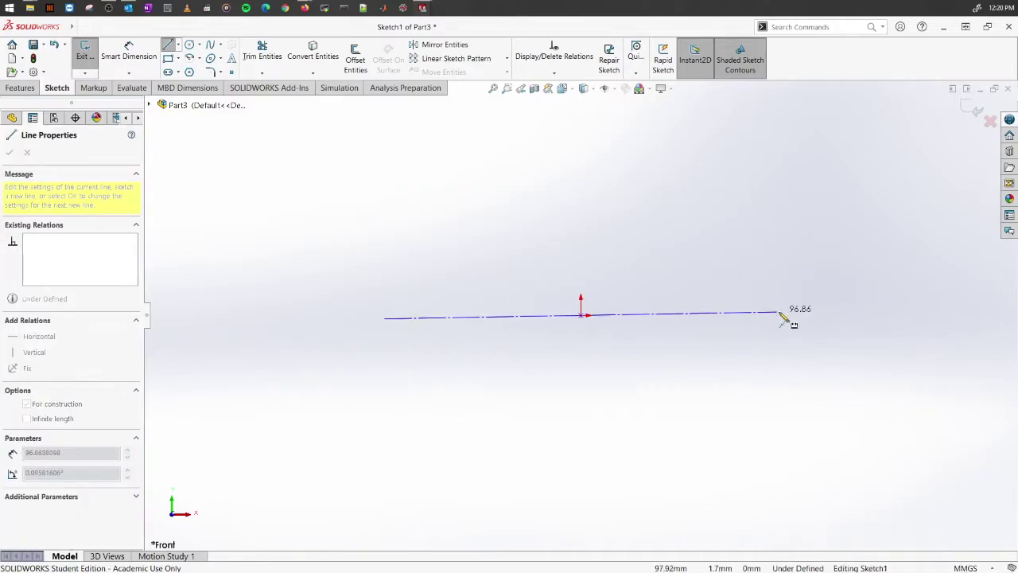
click(784, 313)
key(Escape)
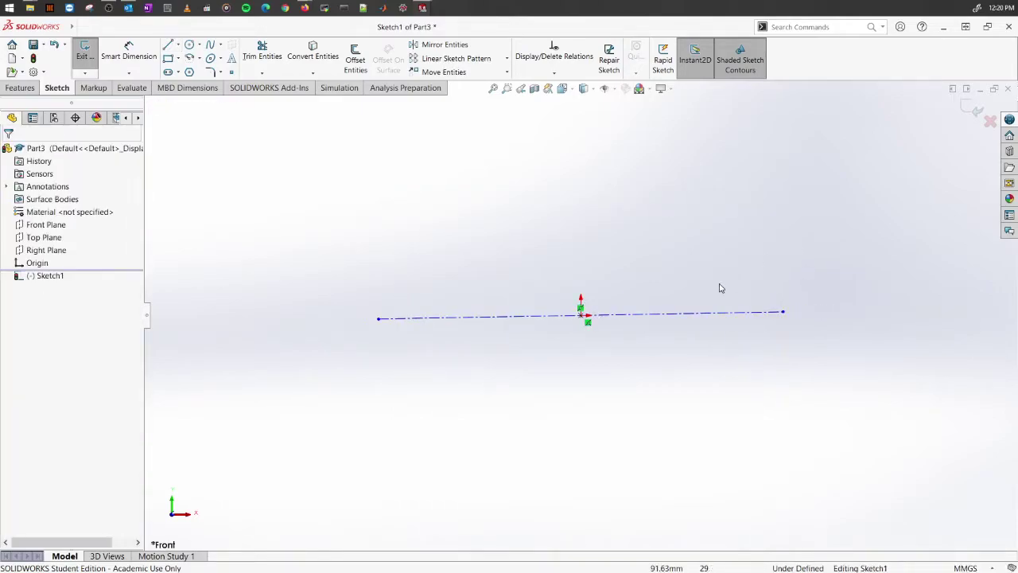
Draw the stepped shaft outline with three step heights, starting and ending on the centreline
click(168, 46)
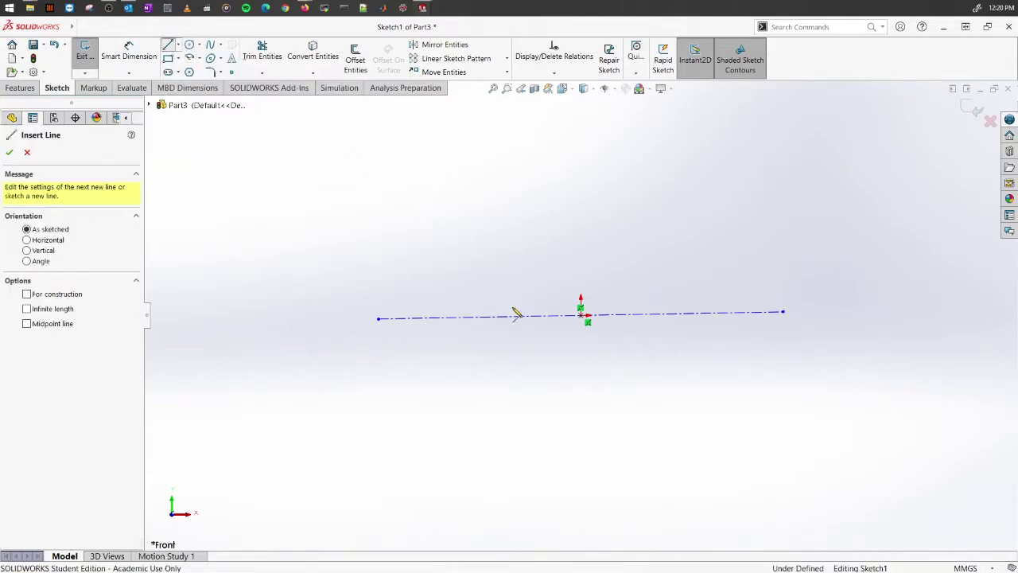
click(539, 316)
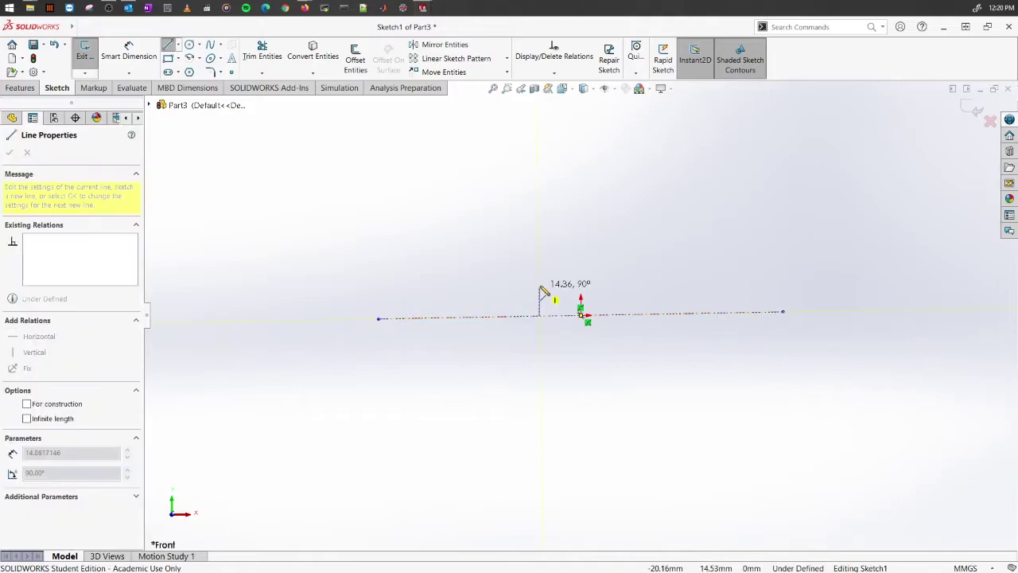
click(430, 284)
click(430, 241)
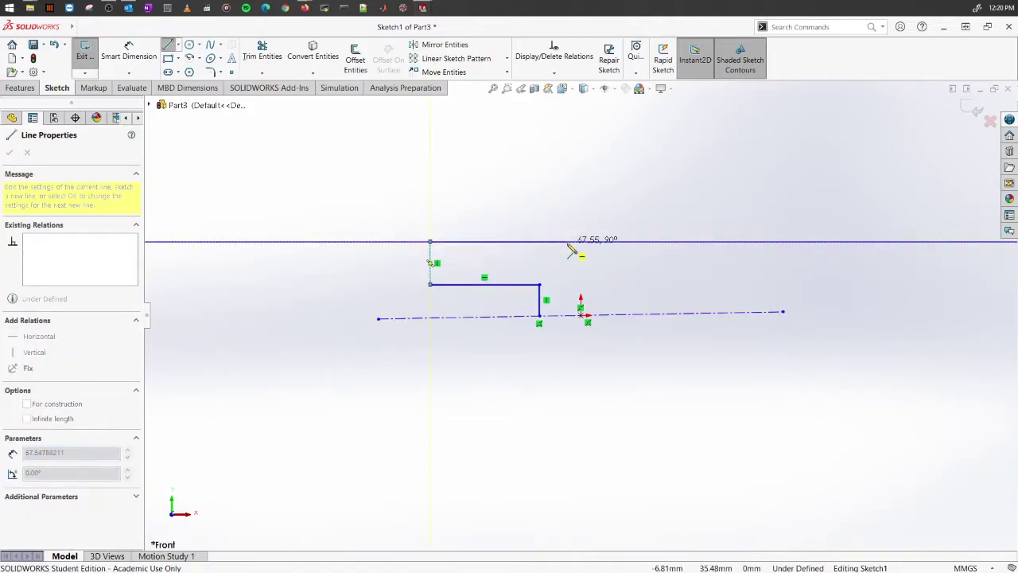
click(567, 215)
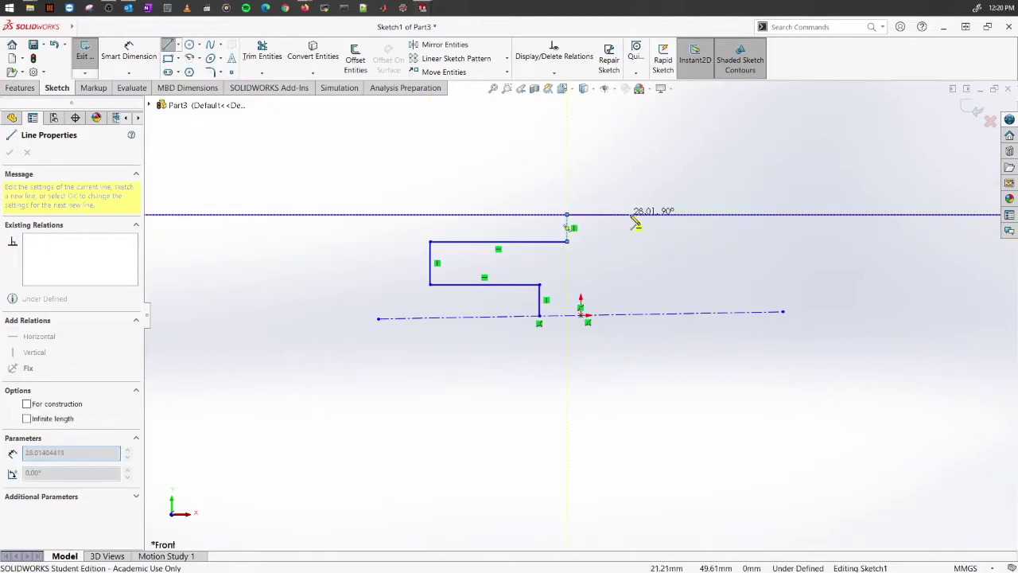
click(630, 214)
click(631, 272)
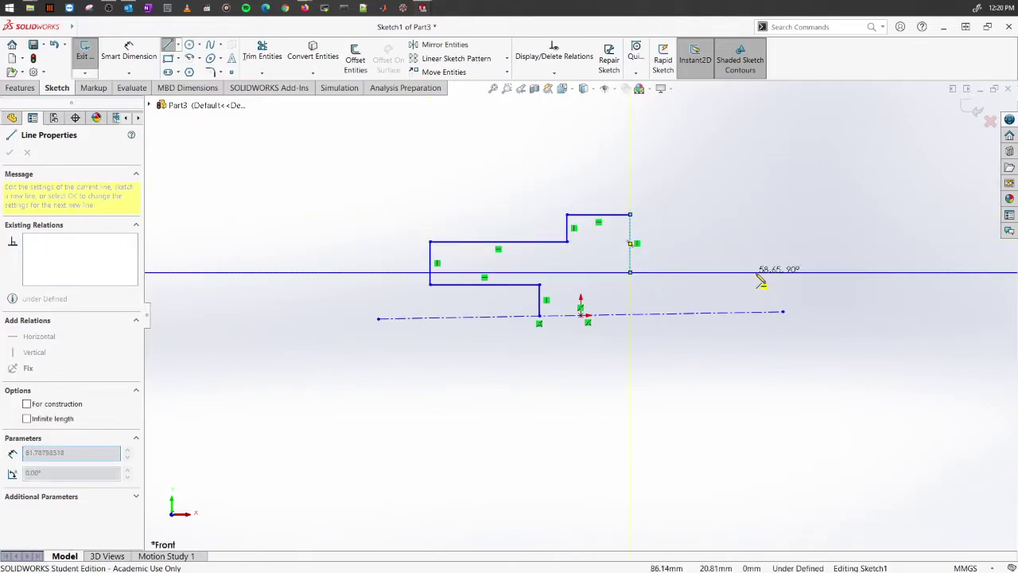
click(768, 312)
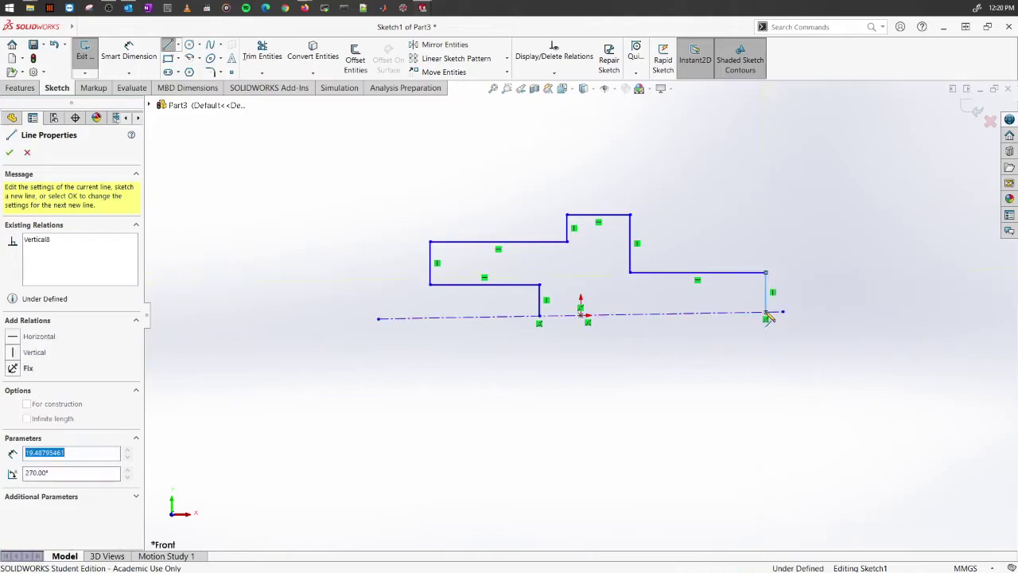
right_click(720, 210)
click(750, 220)
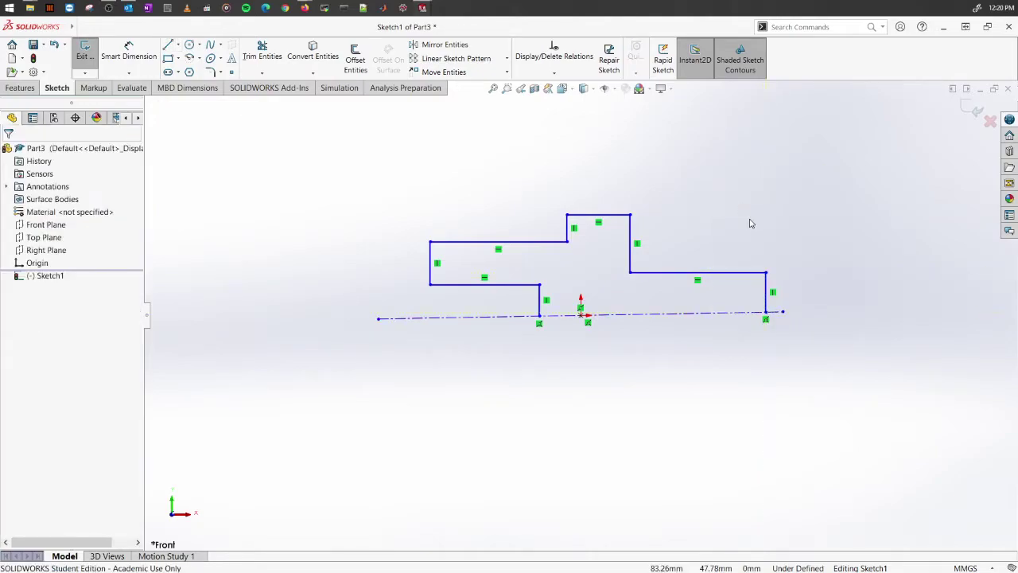
Give the centreline a Horizontal relation
click(649, 319)
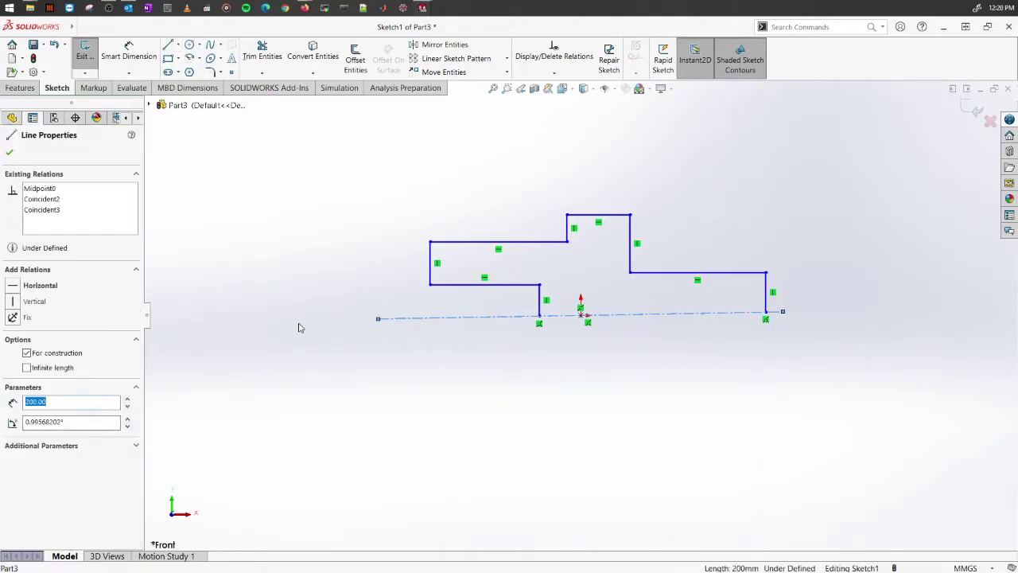
click(36, 286)
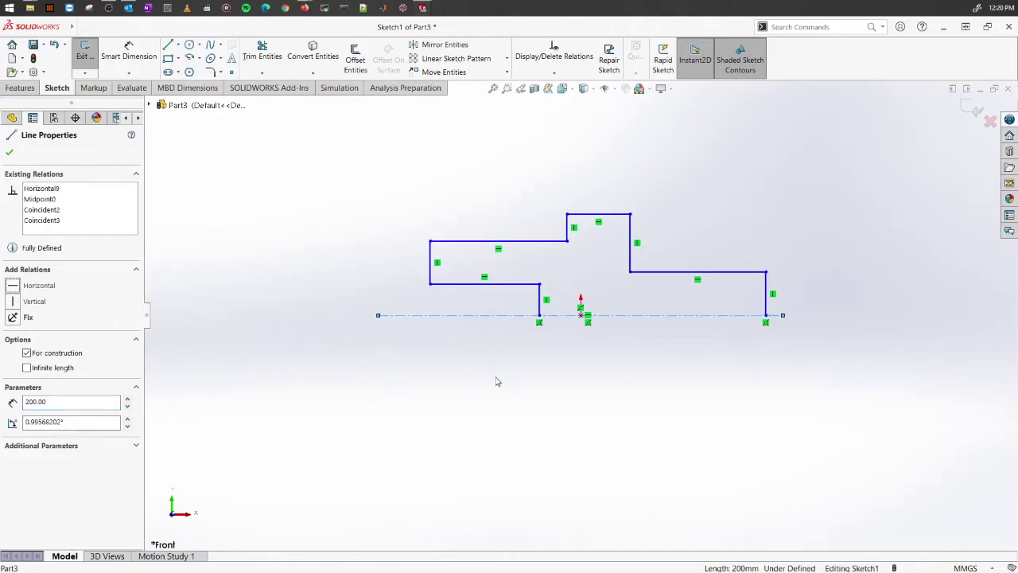
click(560, 396)
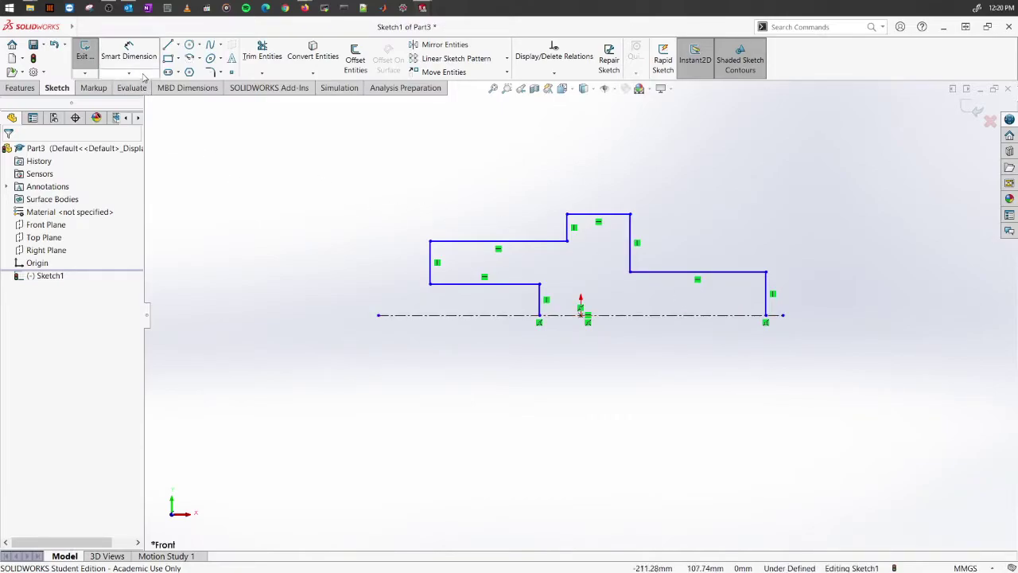
Close the profile with a bottom edge from the origin to the right corner
click(168, 47)
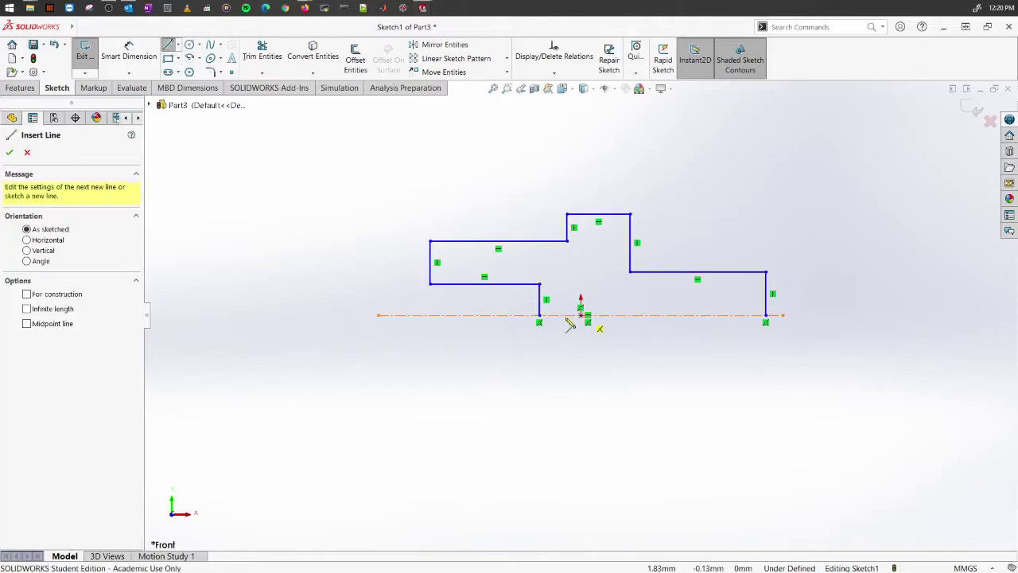
click(587, 315)
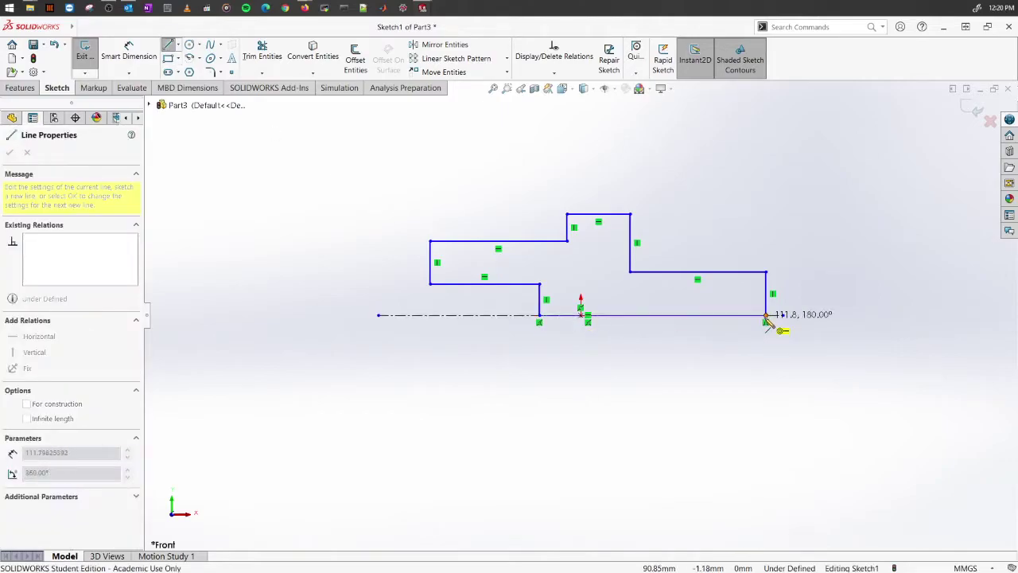
click(766, 316)
right_click(708, 171)
click(713, 173)
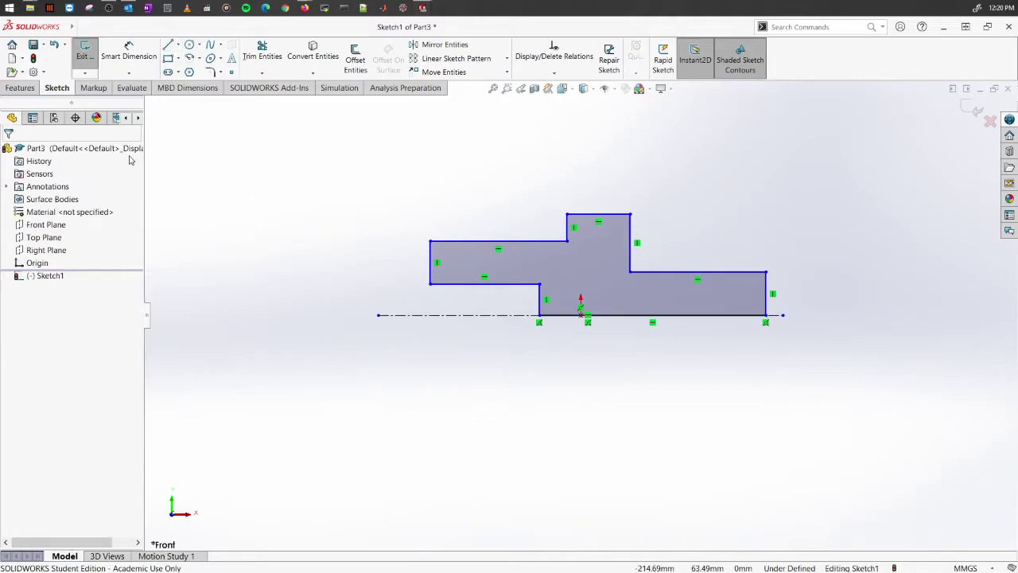
click(19, 89)
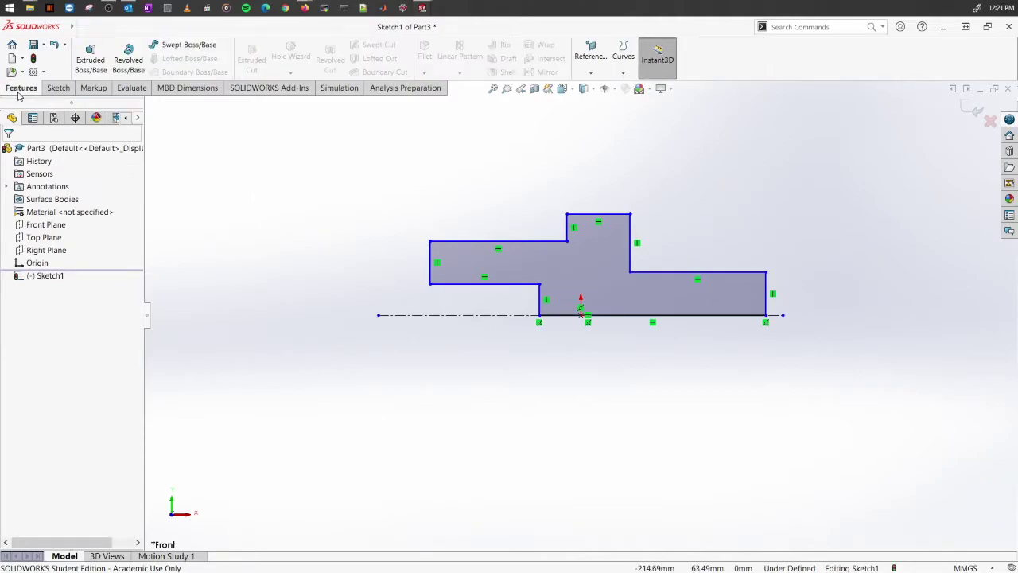
Preview a Blind 360° revolve of the profile around Line1, zooming and orbiting to inspect it
click(134, 73)
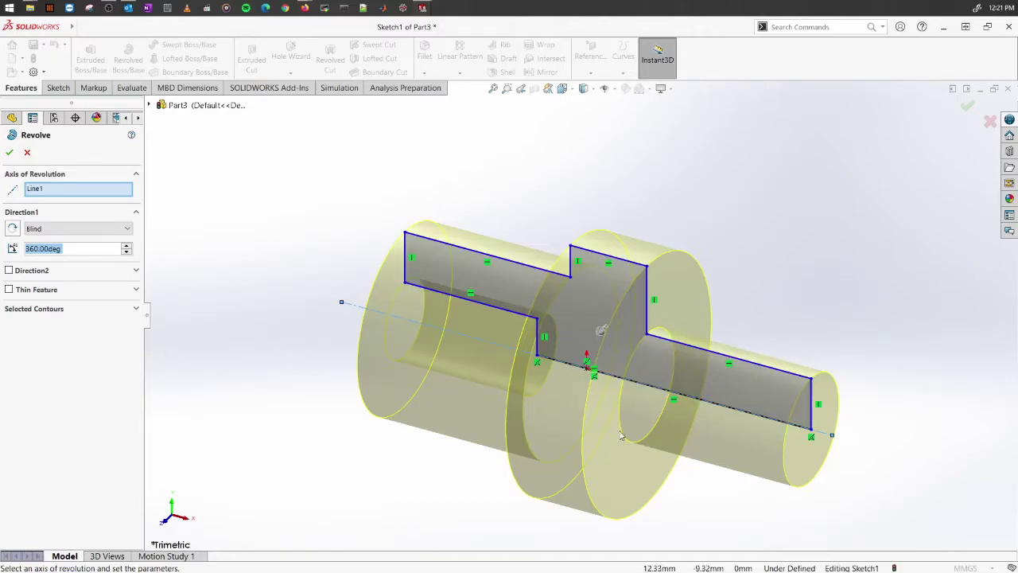
key(z)
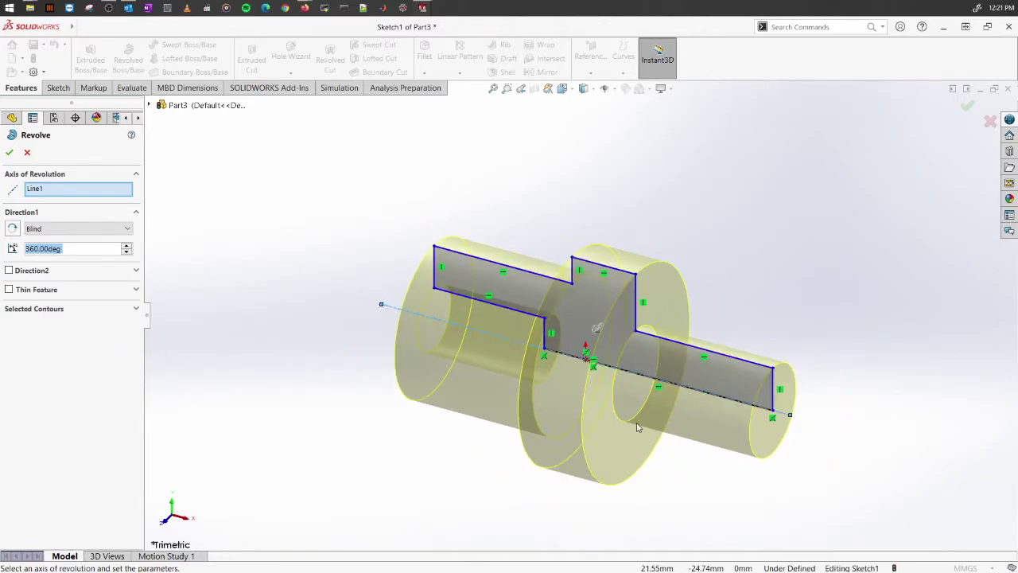
middle_drag(664, 455, 244, 432)
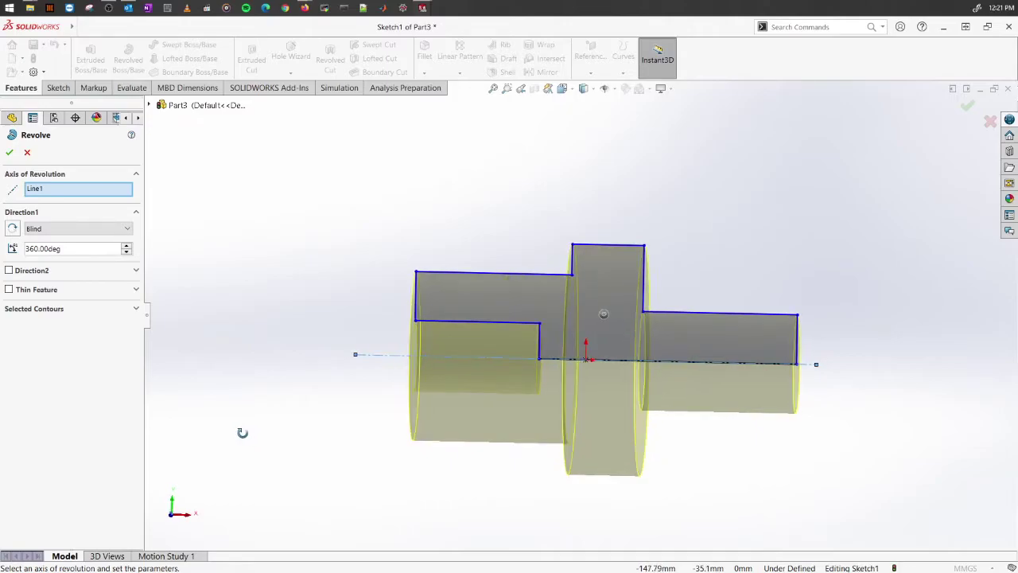
Cancel the revolve and add bore lines raised above the centreline to close a hollow profile
click(27, 154)
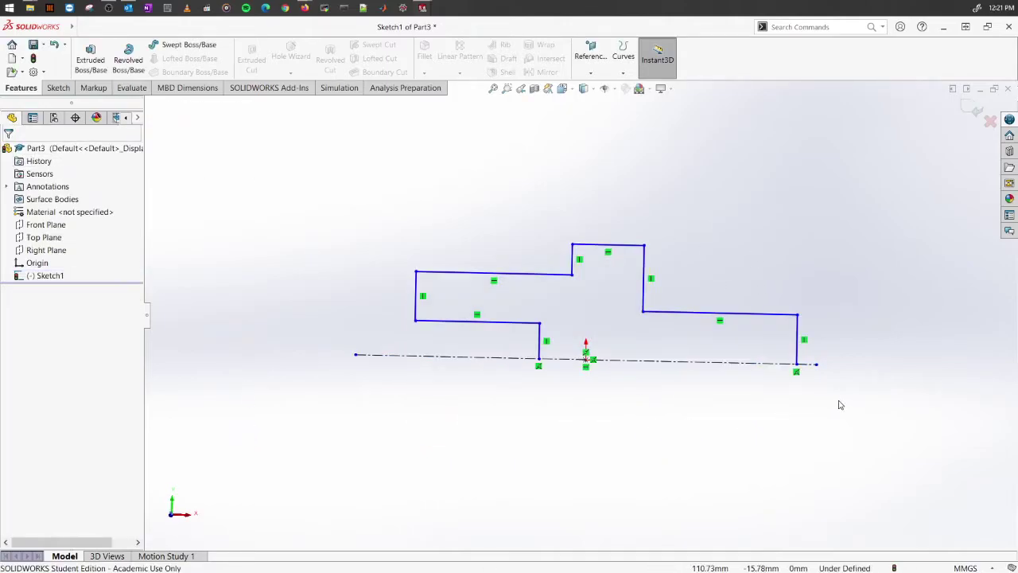
click(58, 88)
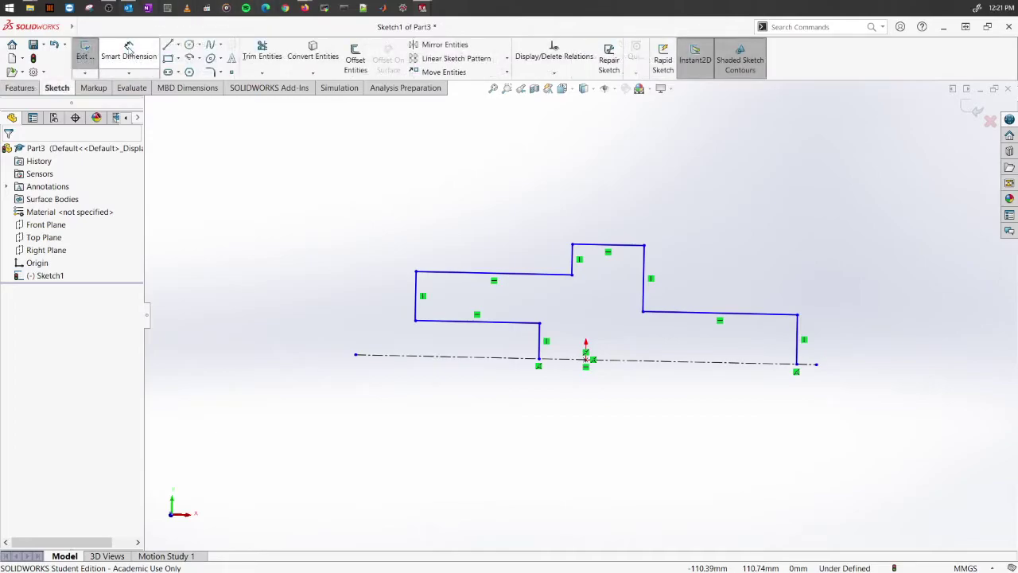
click(168, 44)
click(540, 360)
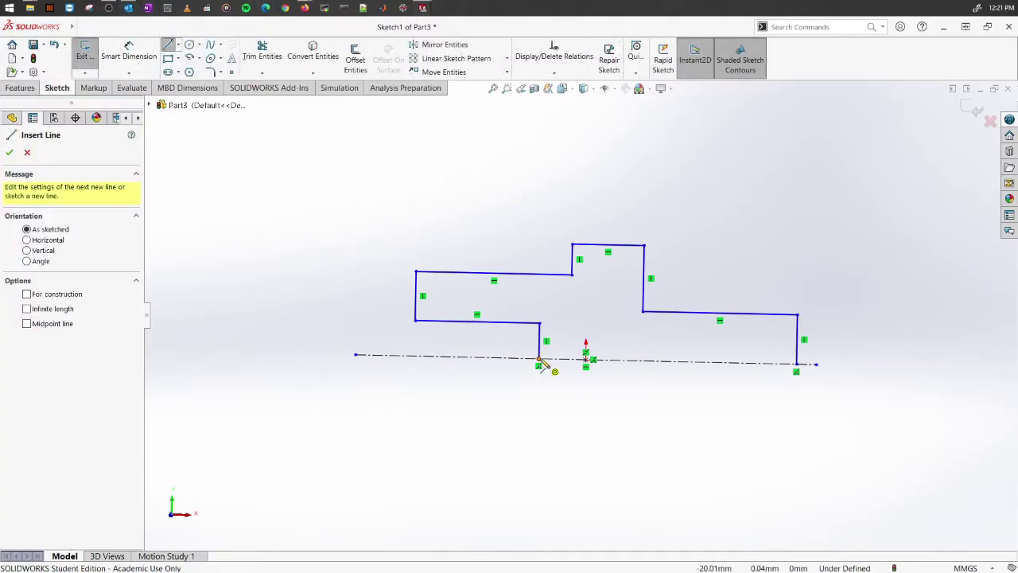
click(561, 359)
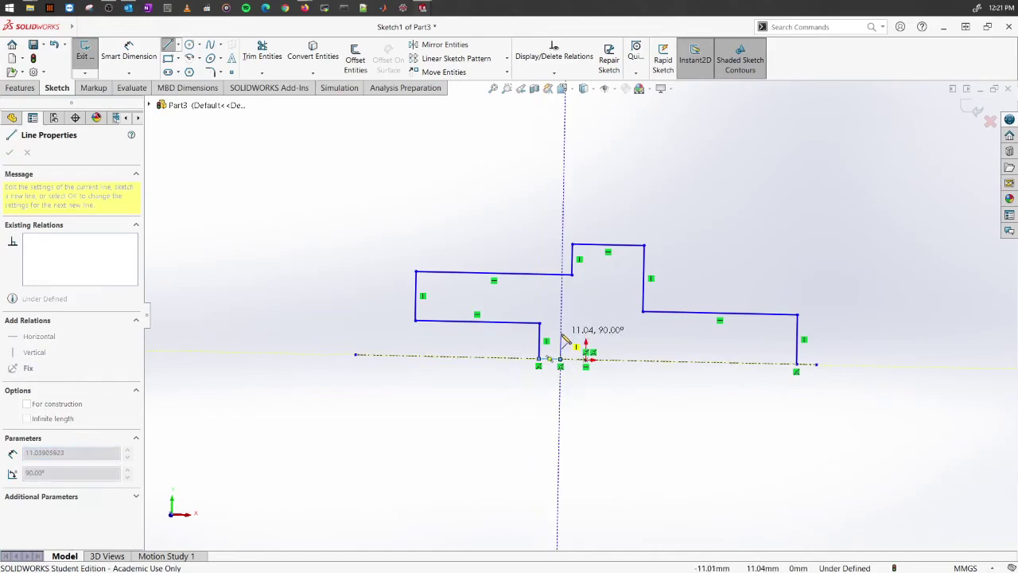
click(561, 334)
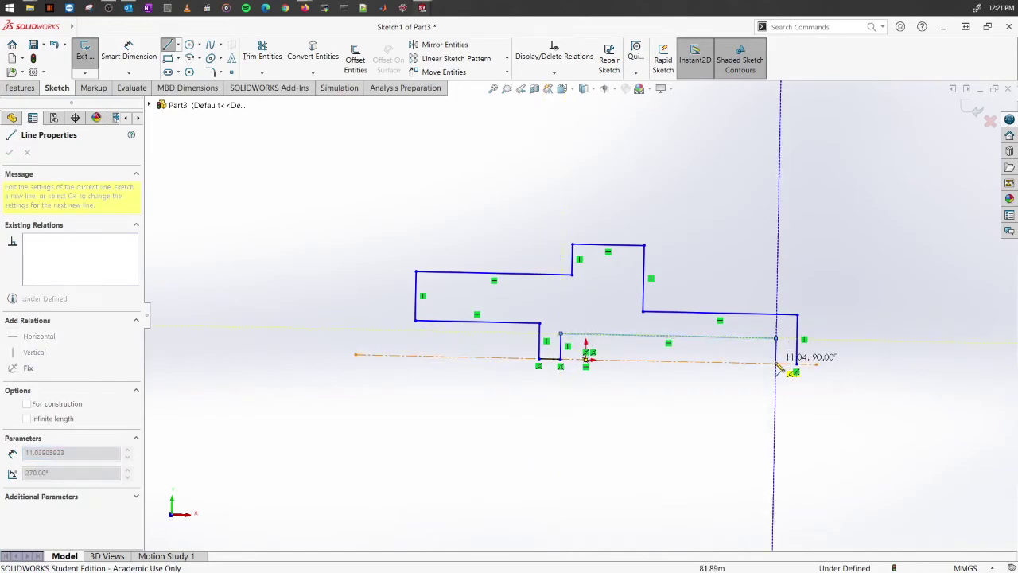
click(776, 363)
click(797, 364)
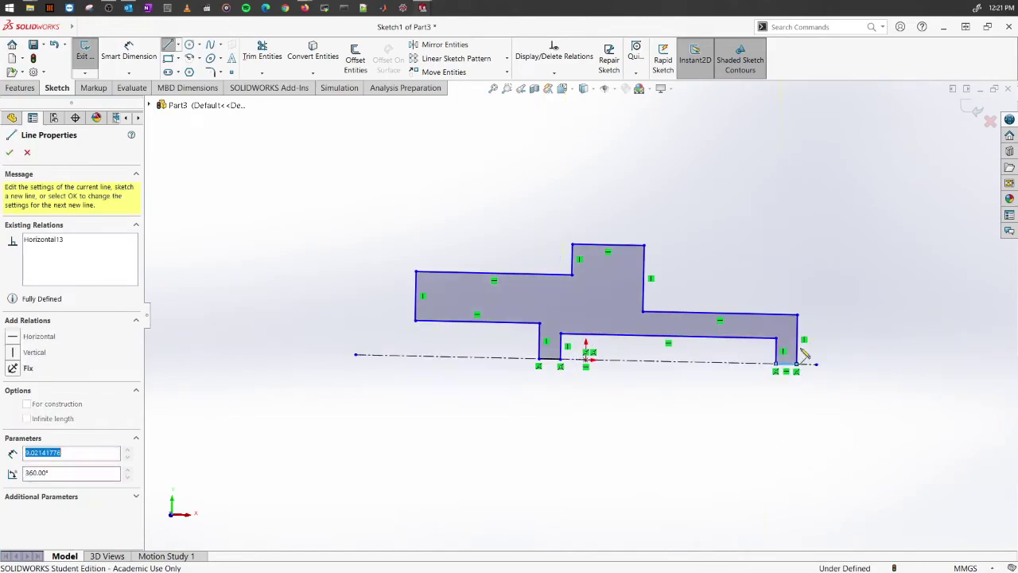
right_click(738, 199)
click(747, 205)
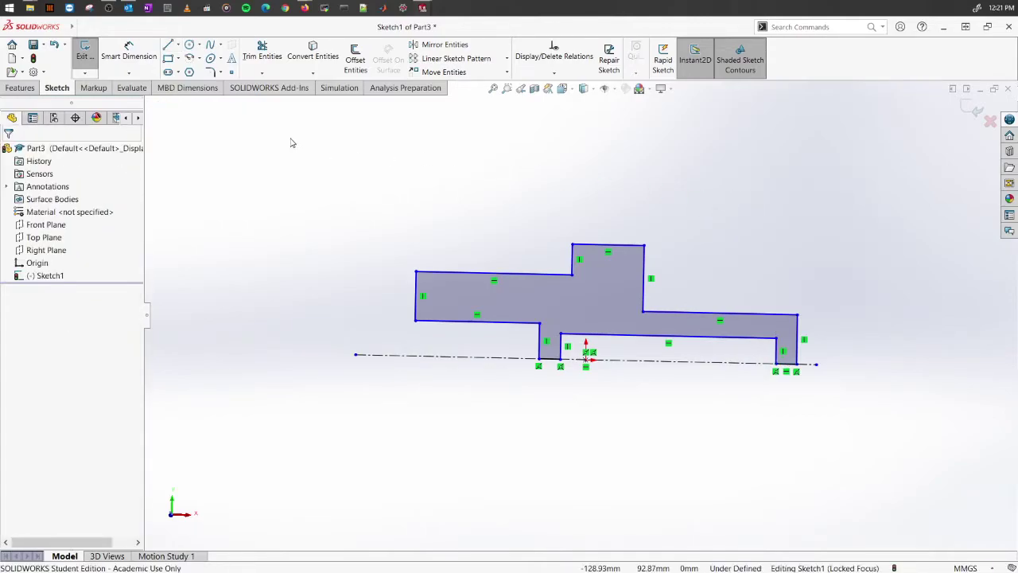
Start a Revolved Boss/Base and reassign the sketch centreline Line1 as its axis of revolution
click(20, 88)
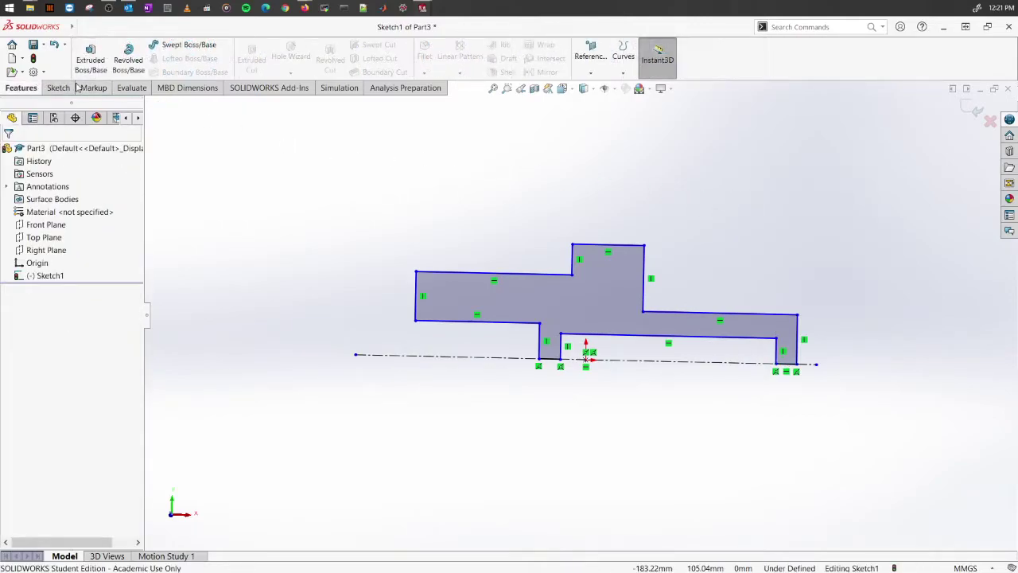
click(137, 62)
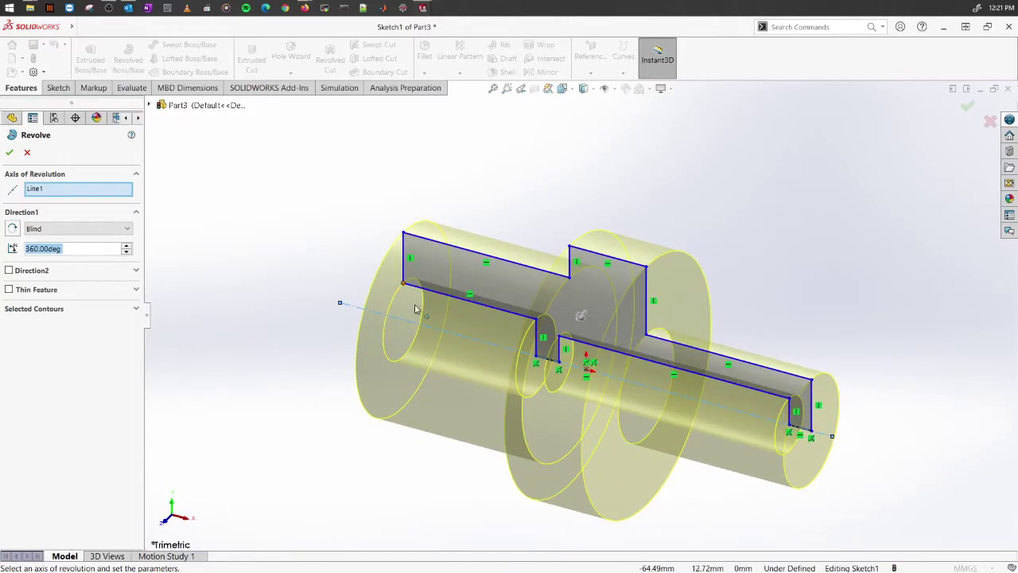
right_click(70, 195)
click(95, 199)
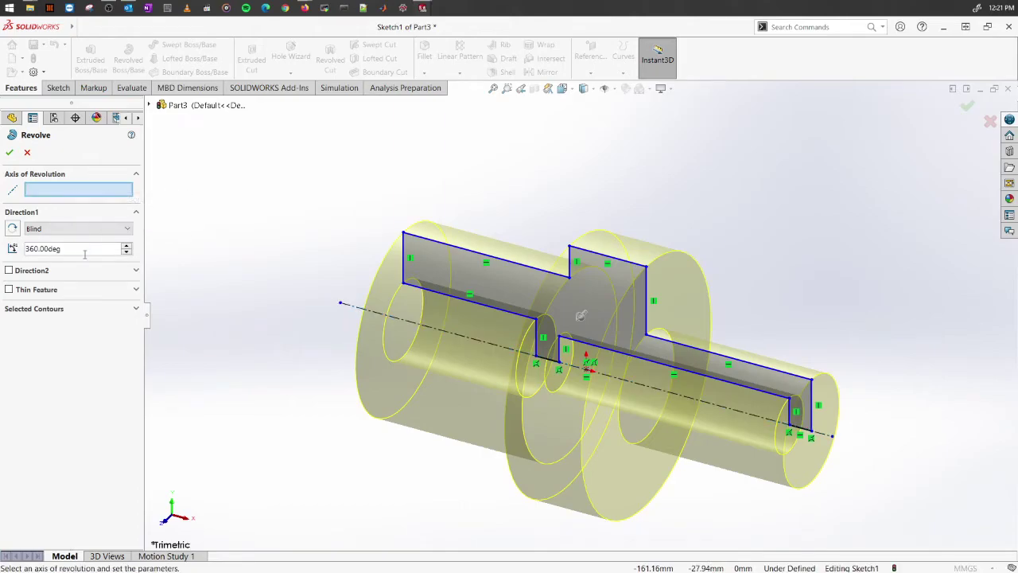
click(134, 310)
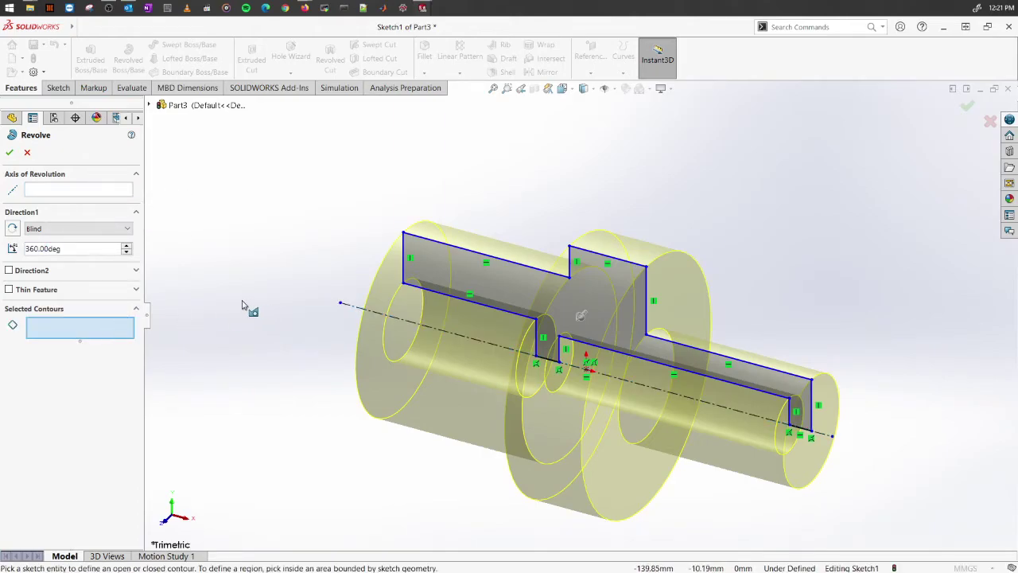
click(43, 194)
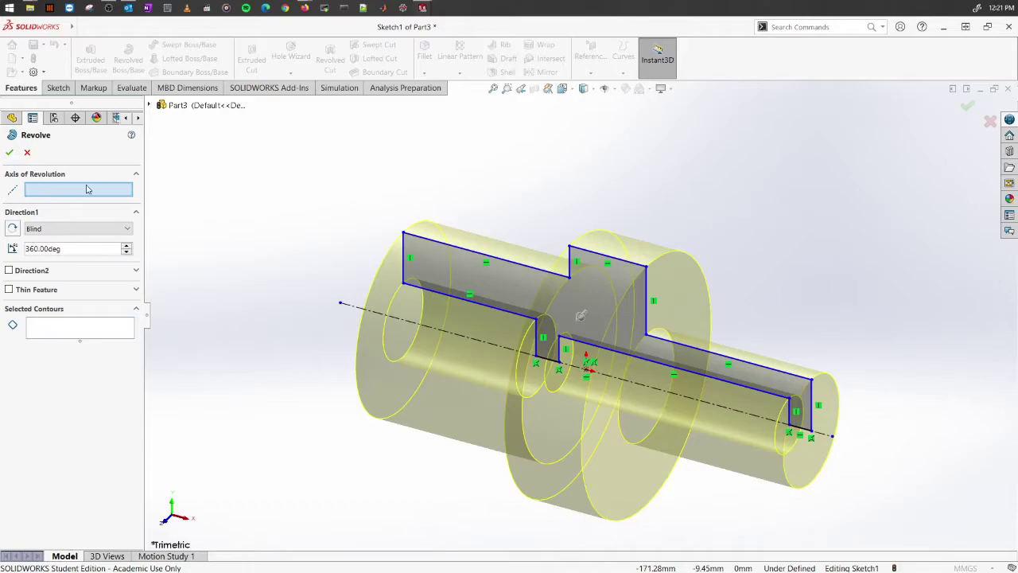
click(358, 311)
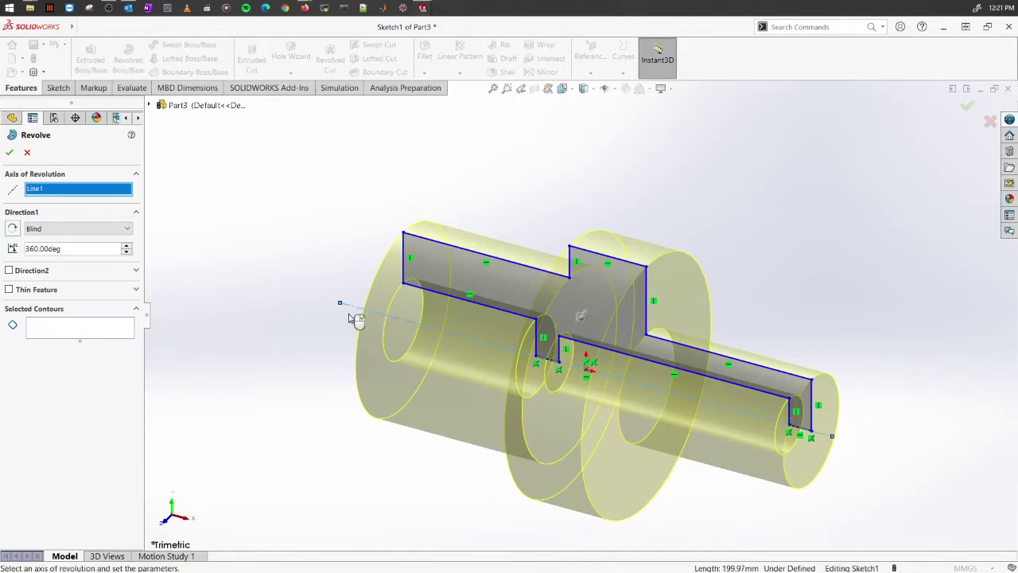
click(50, 231)
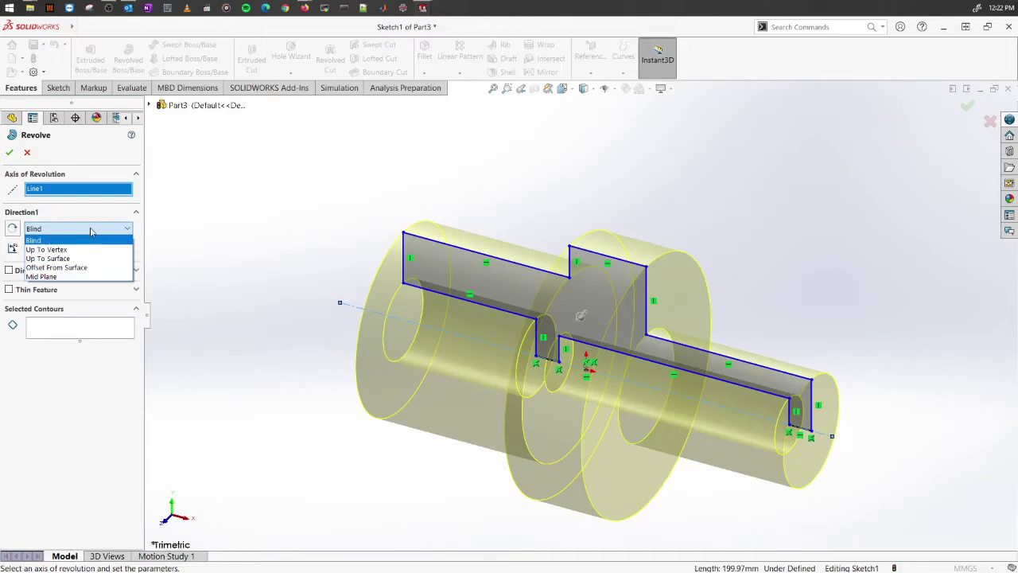
Keep Blind and try a 180° revolve angle, orbiting to inspect the half sweep
click(91, 231)
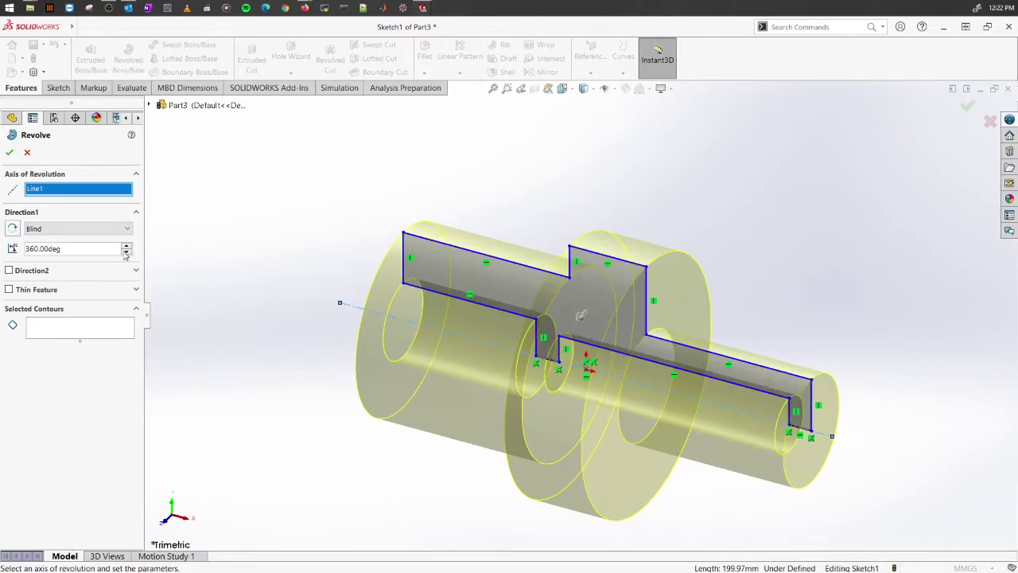
double_click(82, 251)
text(180)
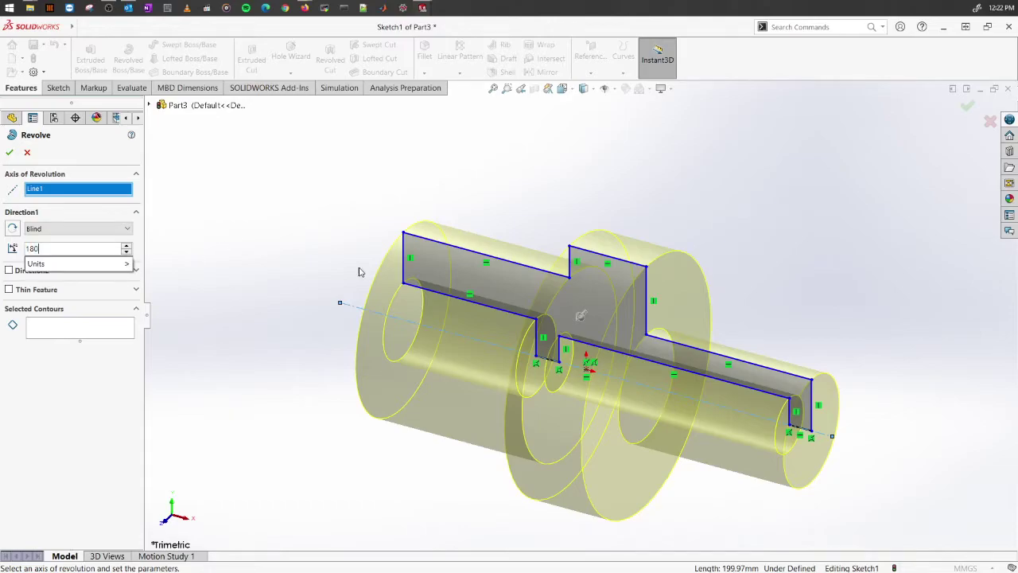
key(Return)
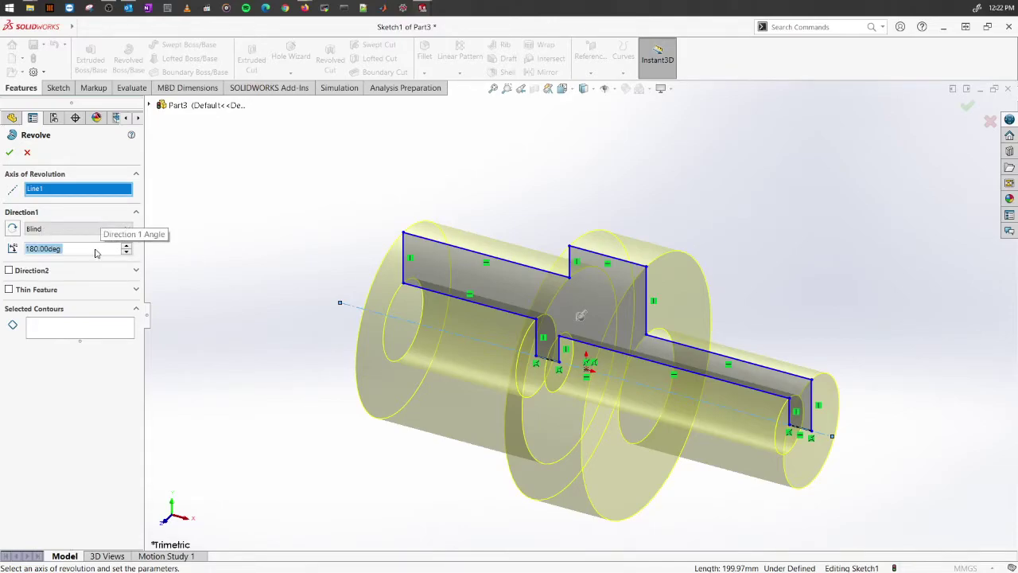
scroll(737, 423, up, 3)
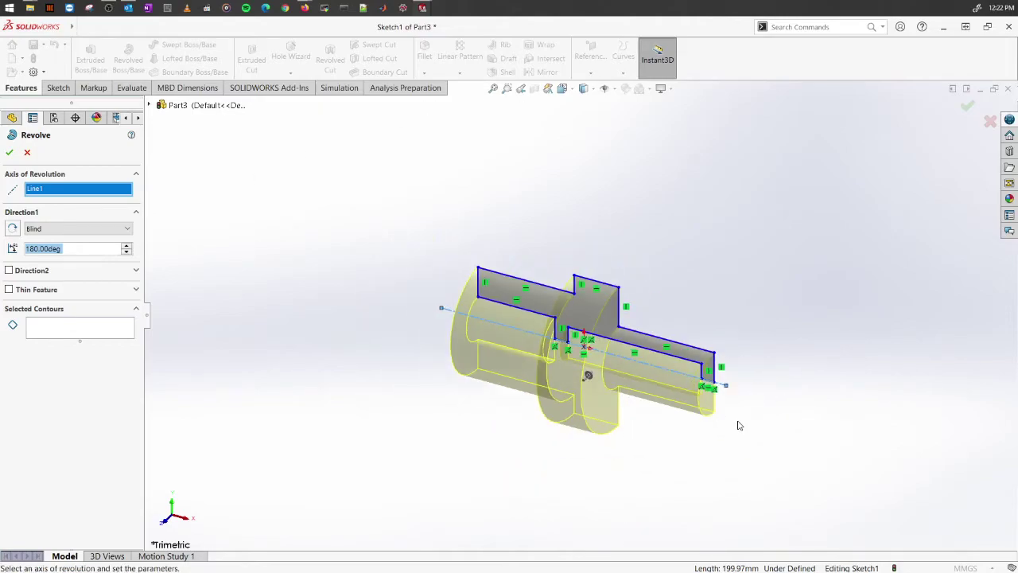
mouse_move(737, 423)
middle_down()
mouse_move(707, 309)
mouse_move(427, 483)
mouse_move(575, 543)
mouse_move(529, 539)
mouse_move(657, 502)
mouse_move(634, 543)
mouse_move(432, 538)
mouse_move(485, 495)
mouse_move(599, 470)
mouse_move(601, 390)
middle_up()
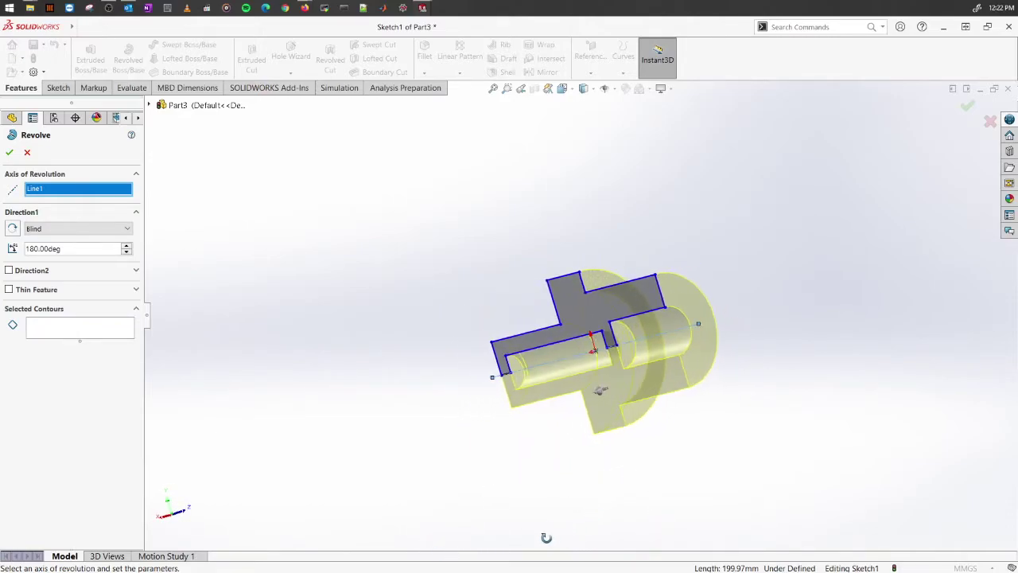
Change the revolve angle to 90° and orbit to check the quarter turn
click(81, 249)
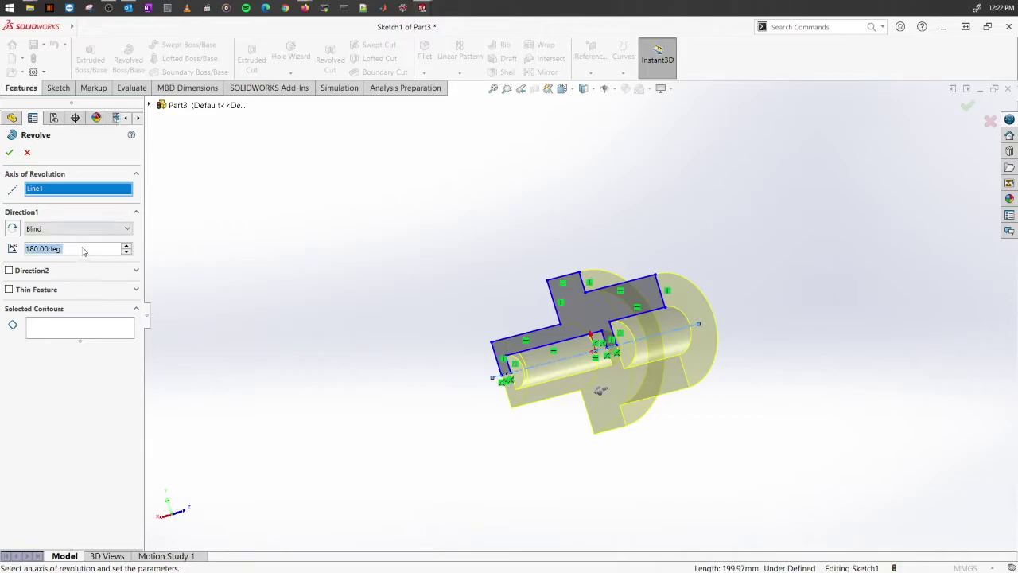
text(90)
key(Return)
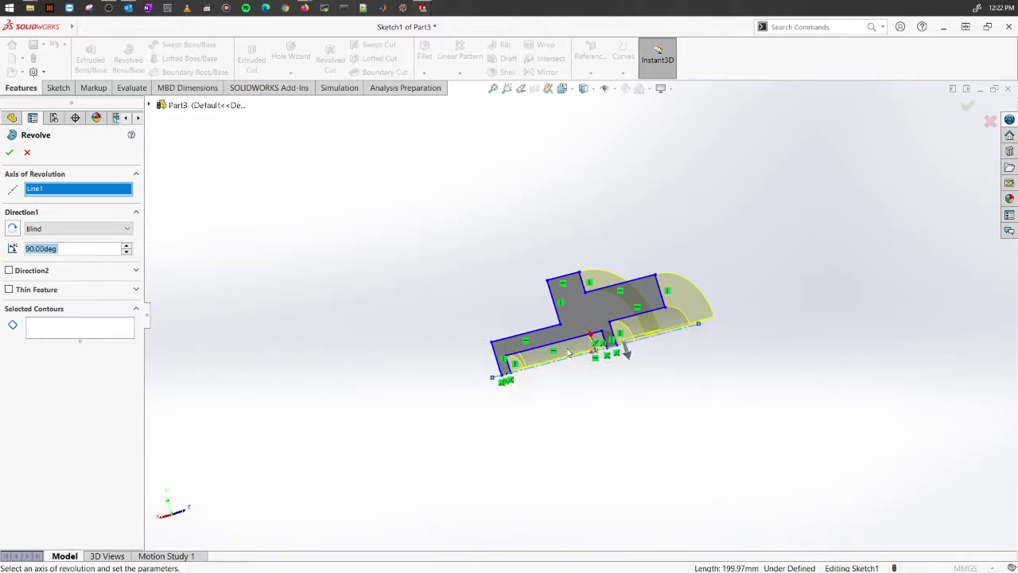
mouse_move(788, 345)
middle_down()
mouse_move(505, 431)
mouse_move(556, 444)
mouse_move(579, 434)
mouse_move(552, 409)
mouse_move(697, 485)
mouse_move(786, 484)
mouse_move(819, 499)
middle_up()
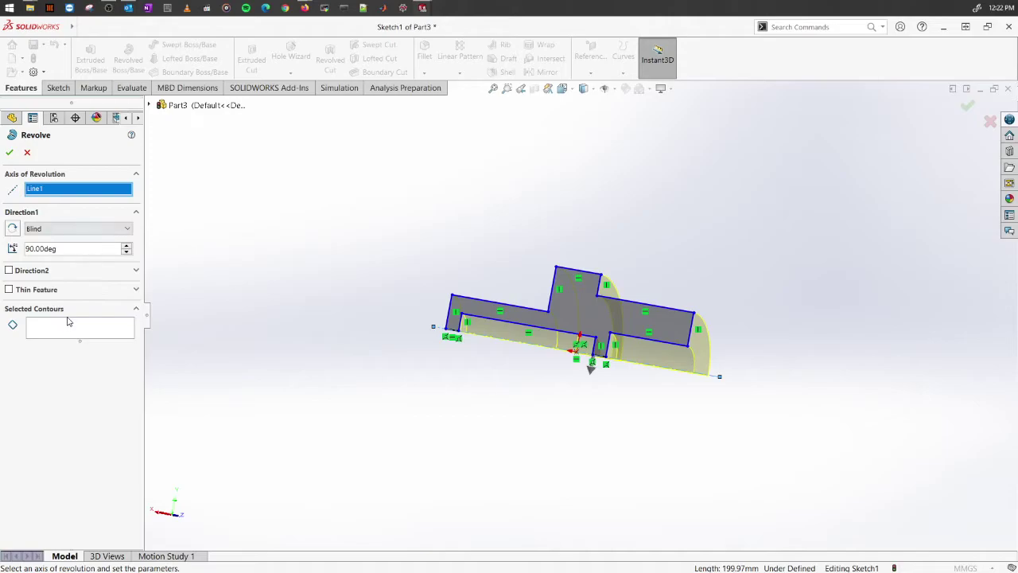
Try a 5 mm Thin Feature on the revolve, then turn it back off
click(9, 290)
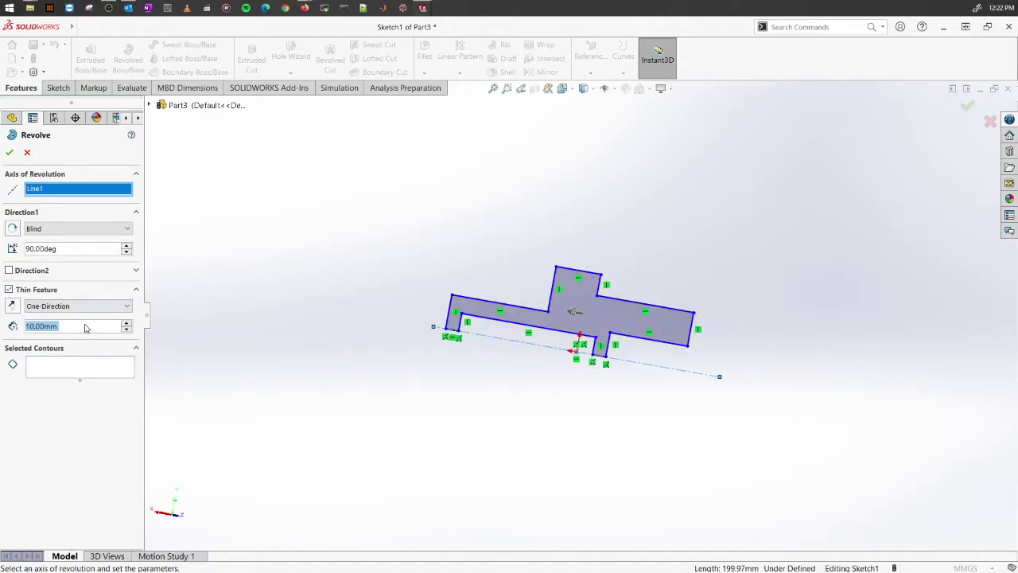
text(5)
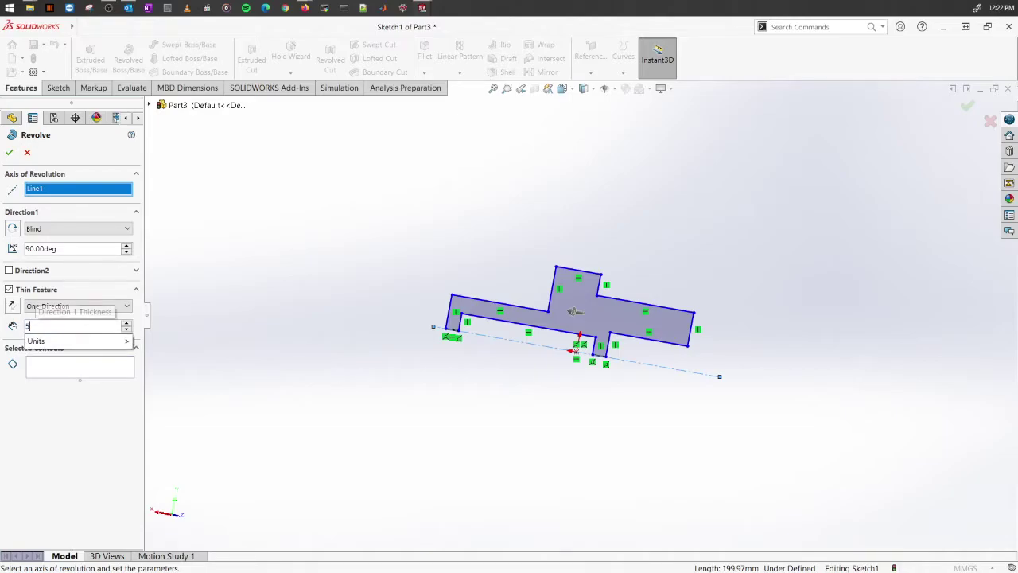
mouse_move(104, 341)
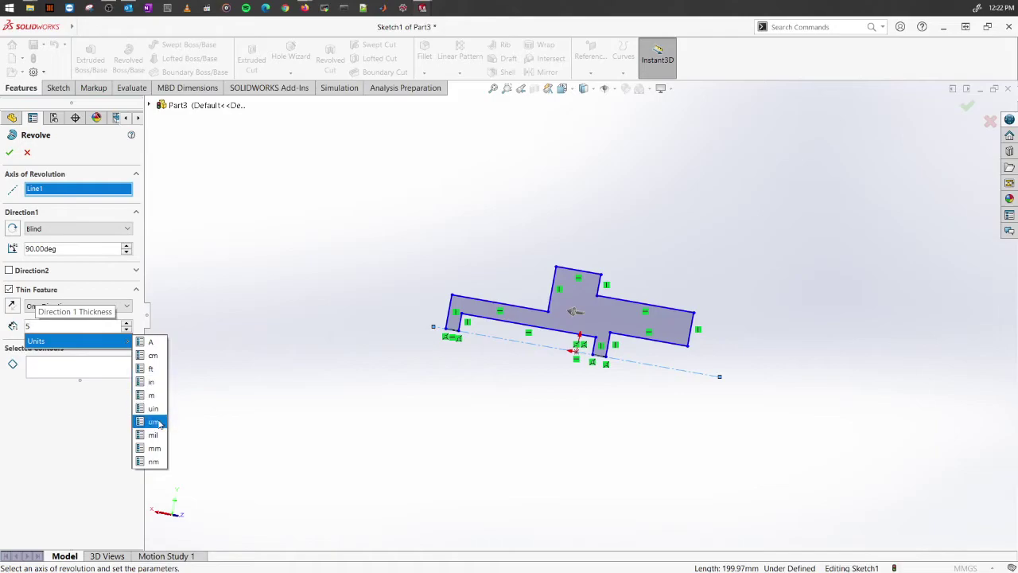
click(155, 449)
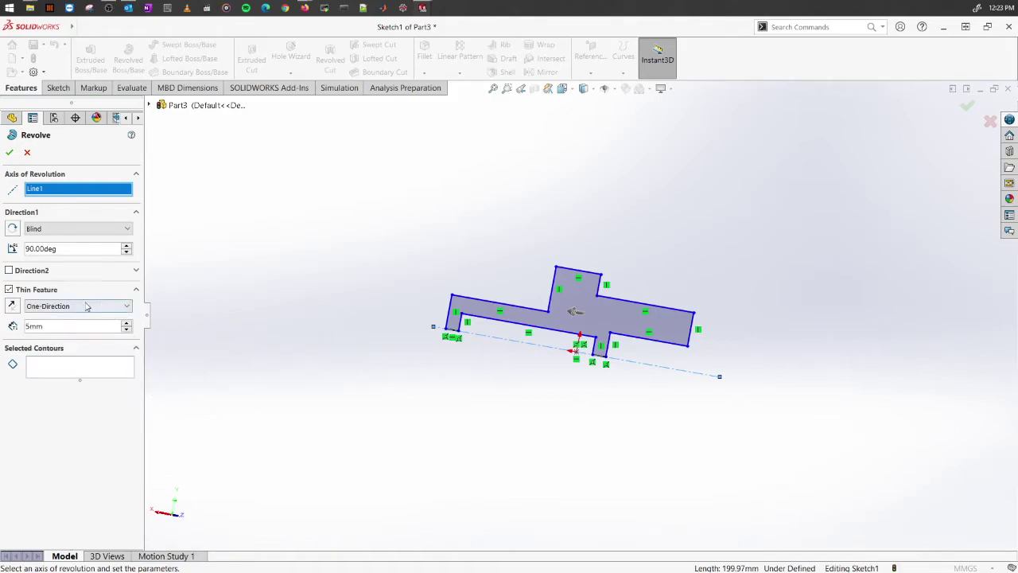
click(8, 289)
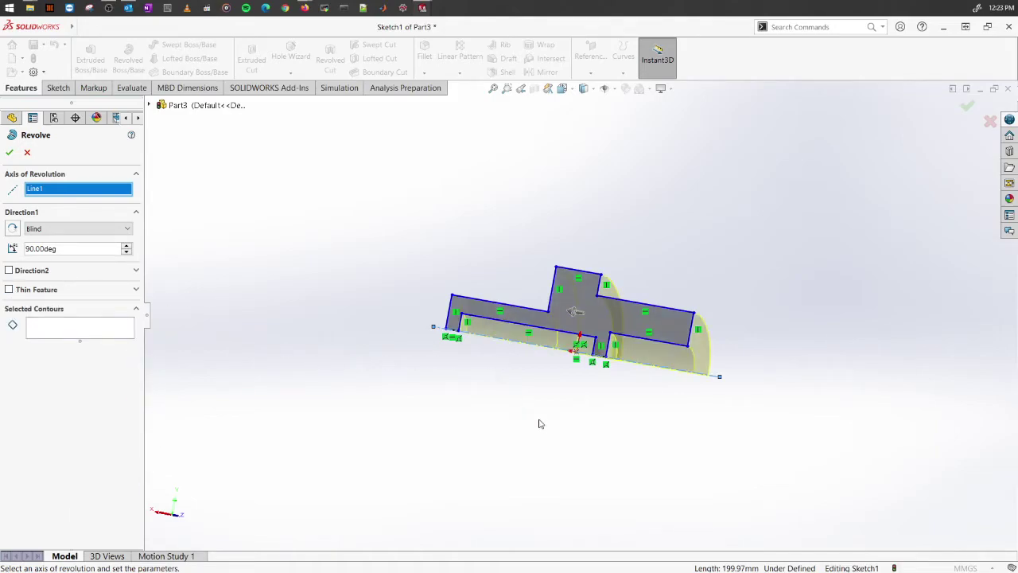
mouse_move(636, 433)
middle_down()
mouse_move(555, 387)
mouse_move(526, 403)
mouse_move(553, 384)
mouse_move(540, 427)
mouse_move(547, 423)
middle_up()
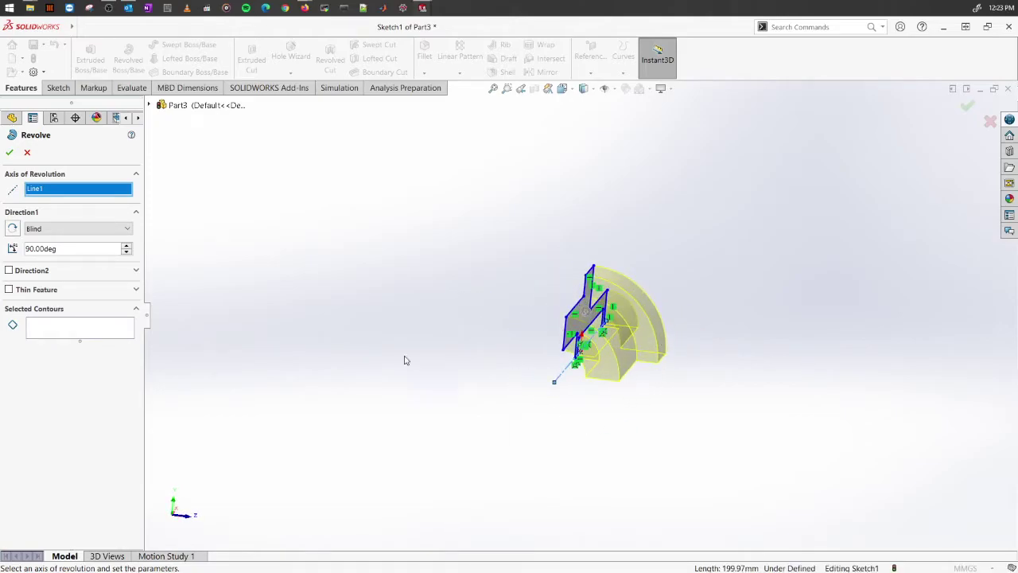
Add a 10° Direction2 sweep to the 90° revolve and confirm it as Revolve1
click(9, 272)
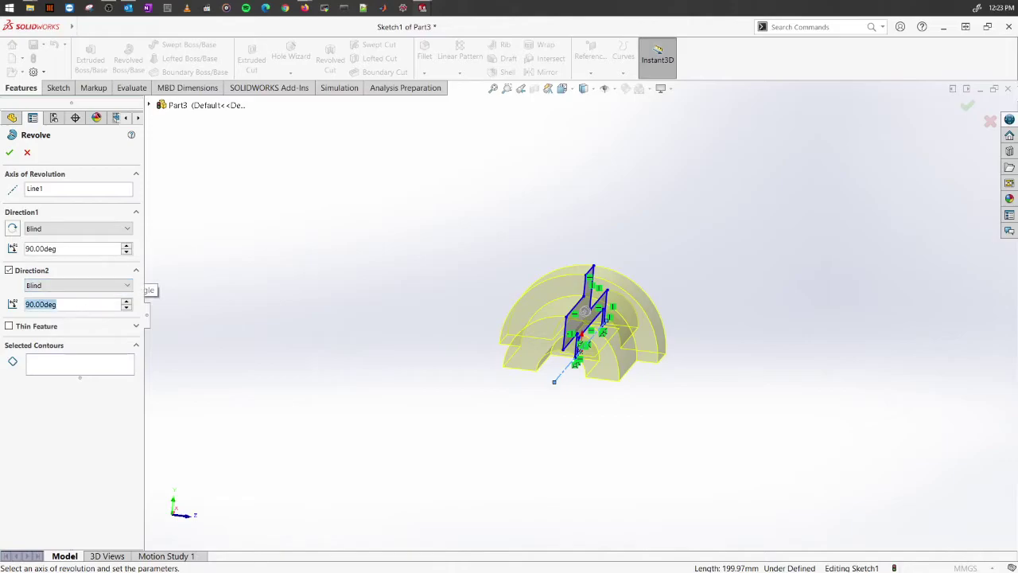
text(10)
key(Return)
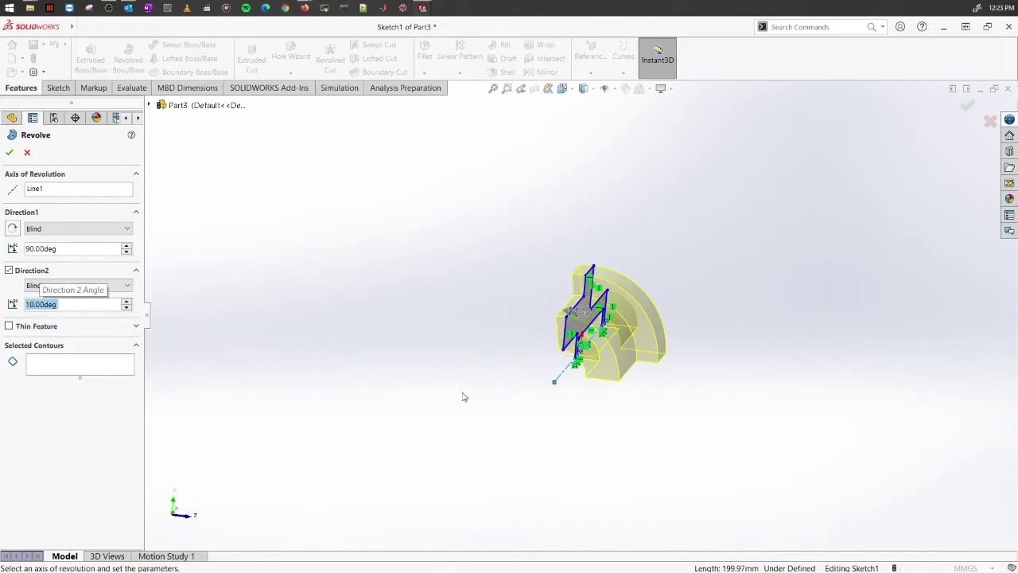
middle_drag(464, 397, 490, 377)
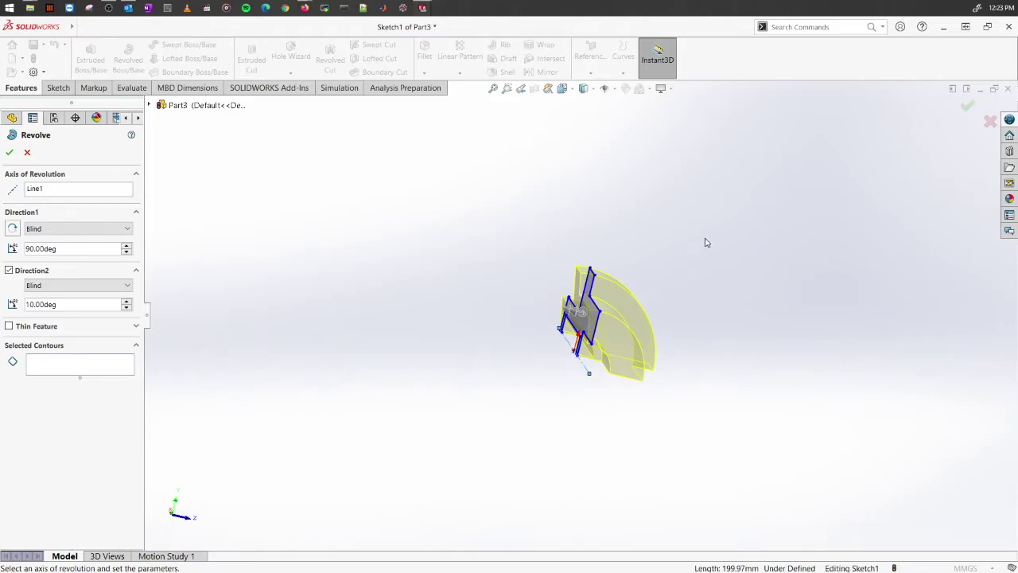
mouse_move(705, 242)
middle_down()
mouse_move(657, 306)
mouse_move(647, 380)
mouse_move(682, 358)
mouse_move(706, 371)
mouse_move(703, 390)
mouse_move(655, 386)
mouse_move(452, 426)
mouse_move(461, 437)
middle_up()
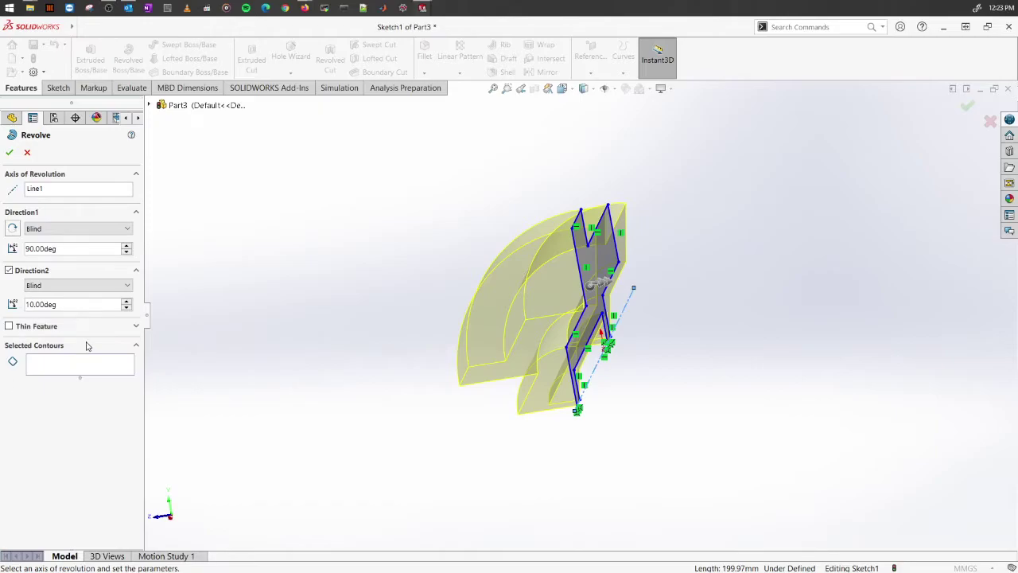
click(9, 153)
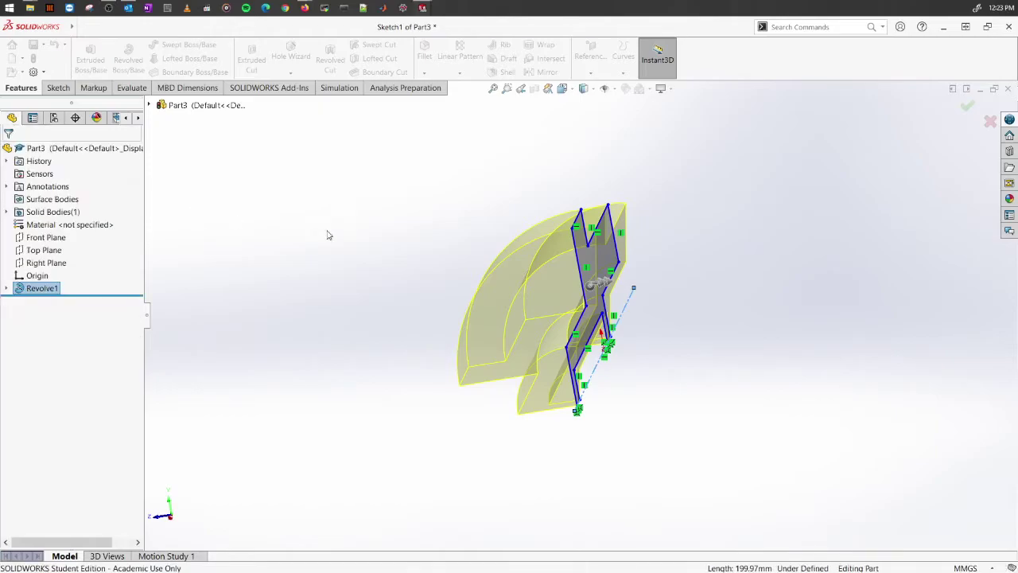
Choose Edit Feature on Revolve1 in the FeatureManager tree
middle_drag(384, 311, 628, 374)
right_click(55, 290)
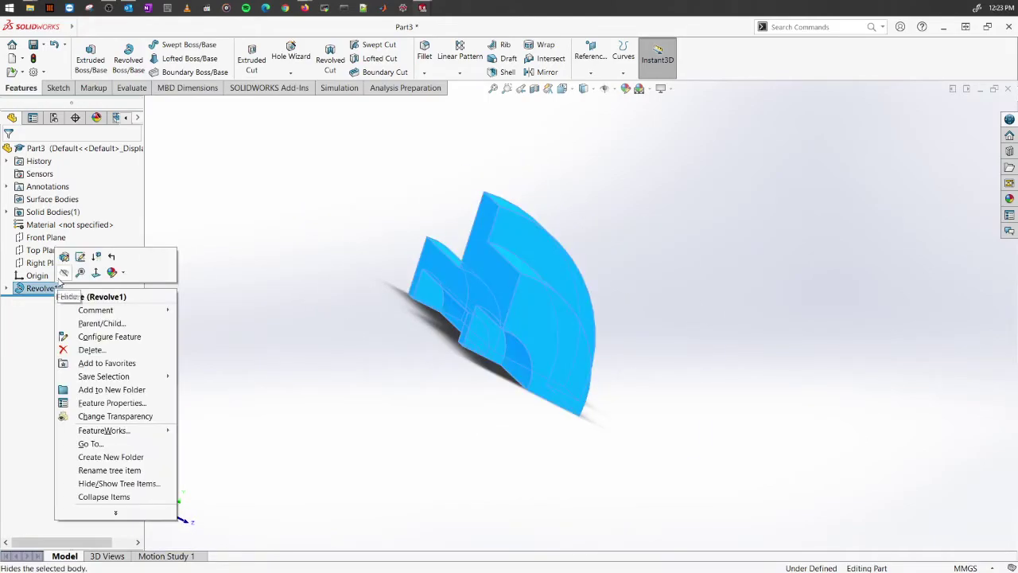
click(284, 274)
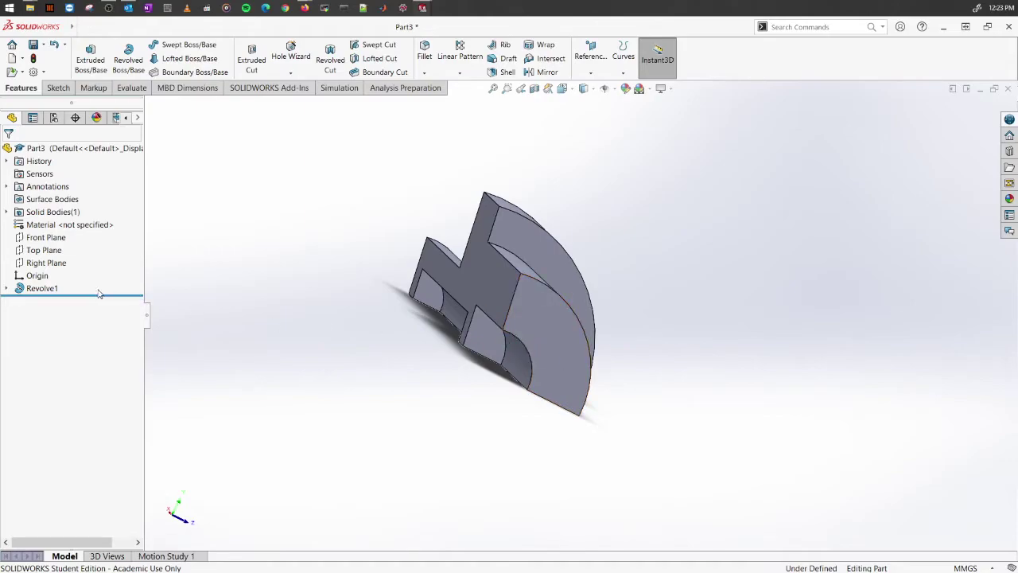
click(41, 288)
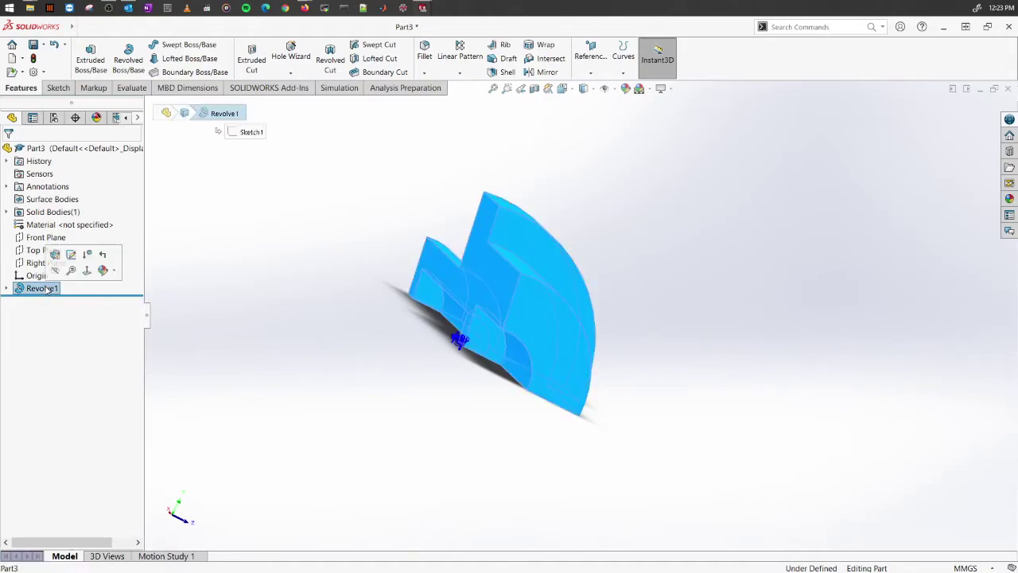
right_click(48, 290)
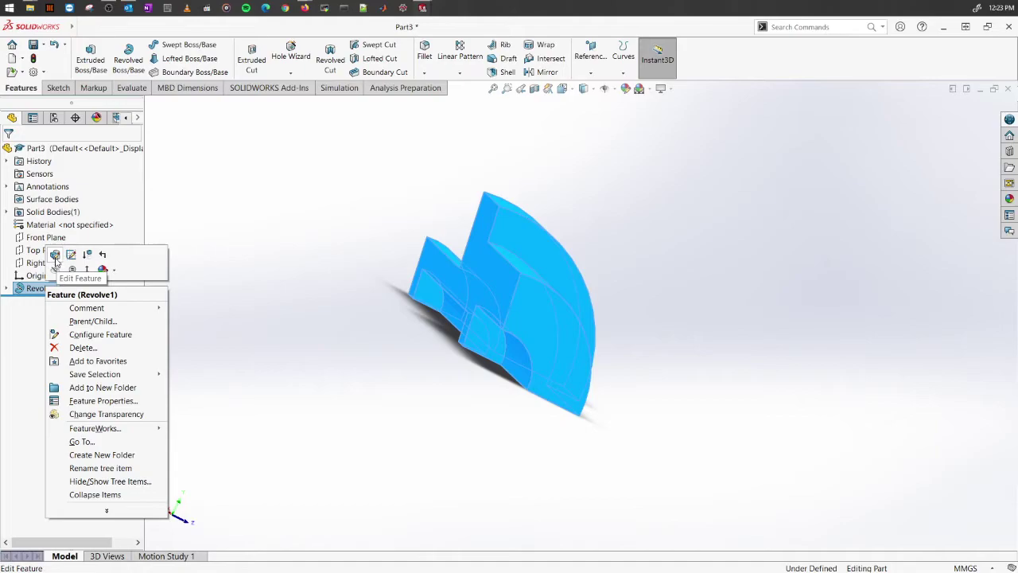
click(55, 255)
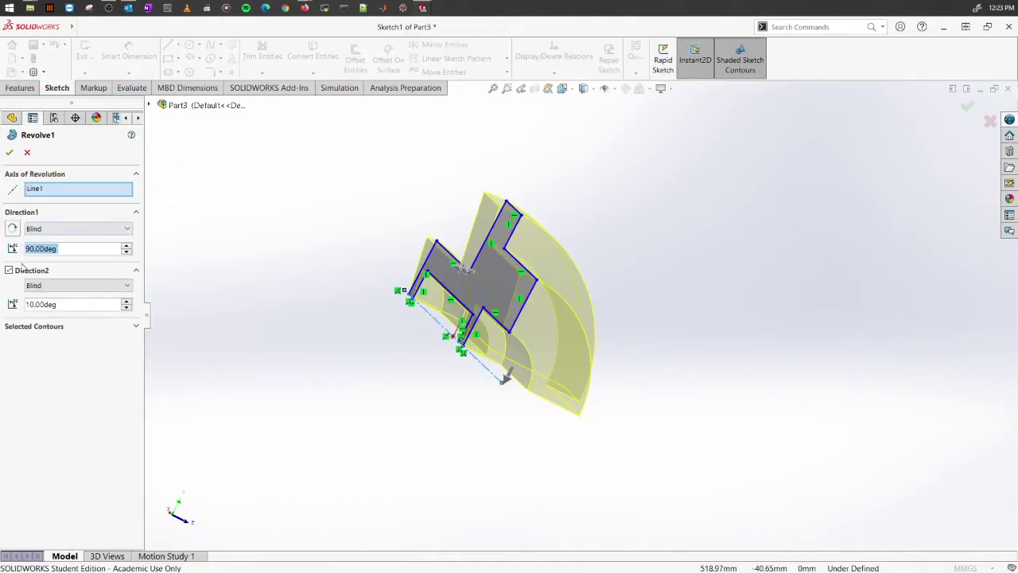
Turn off Direction2, set the revolve angle to 360° and rebuild Revolve1
click(9, 271)
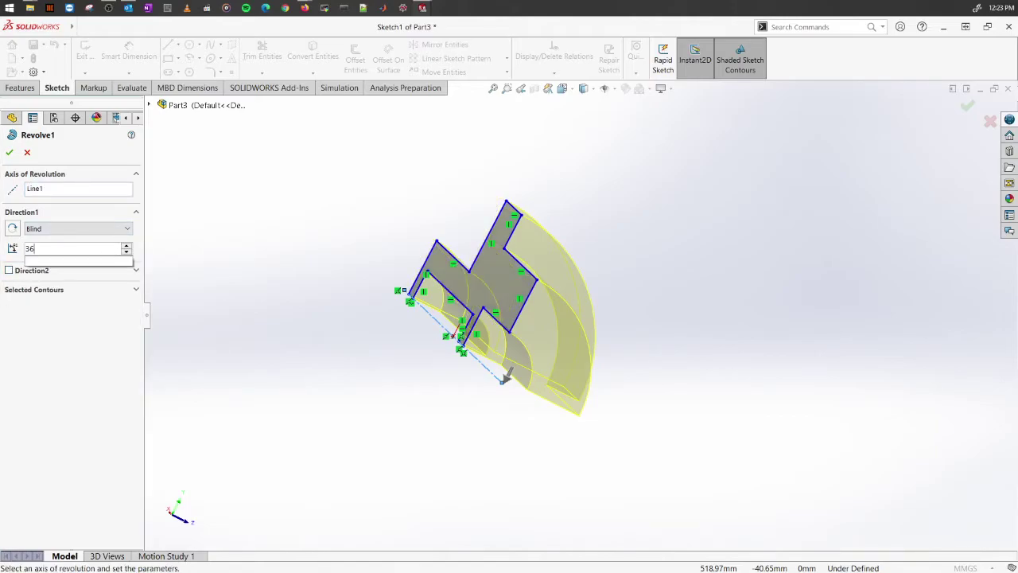
text(0)
key(Return)
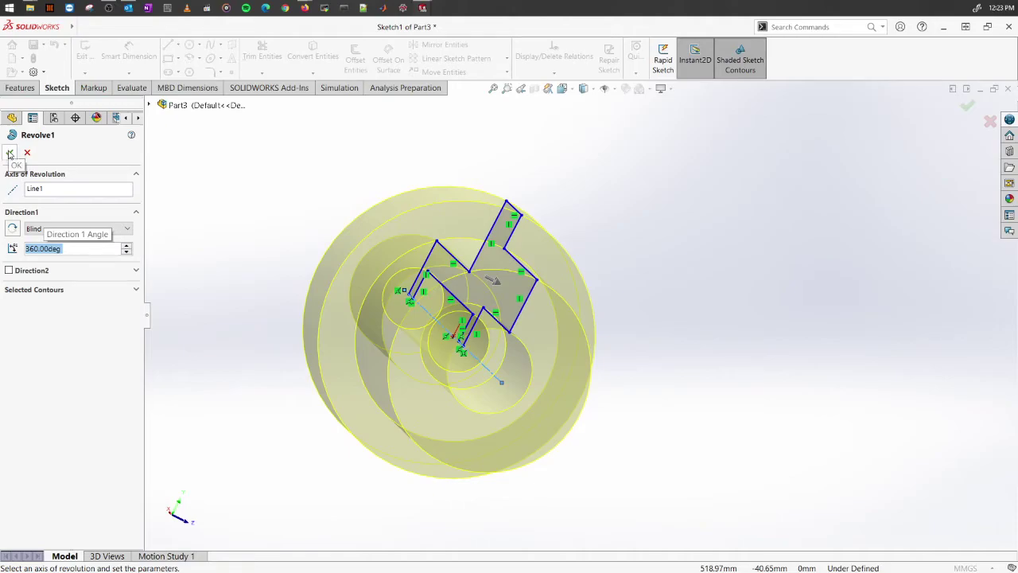
click(10, 154)
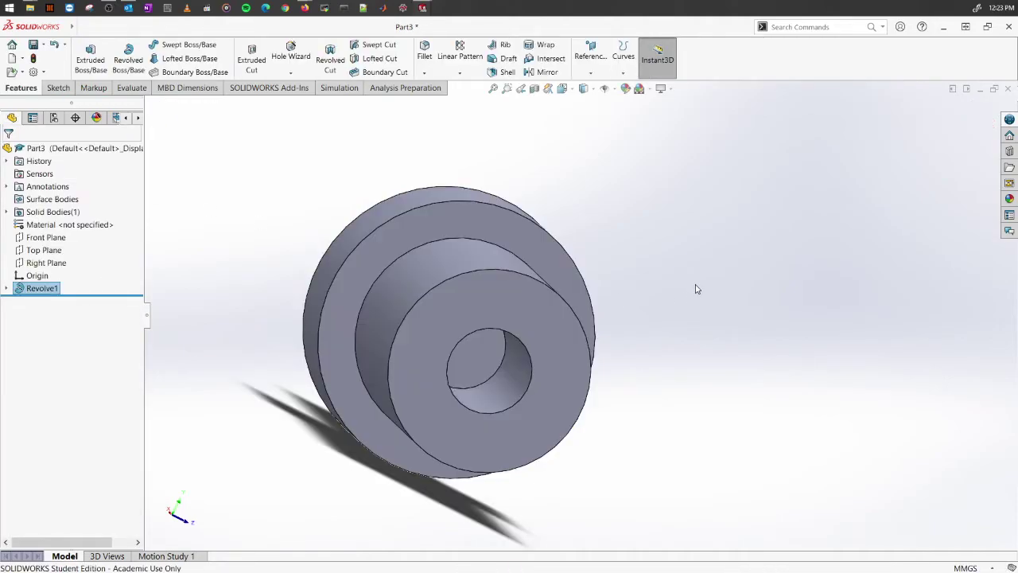
middle_drag(692, 336, 619, 398)
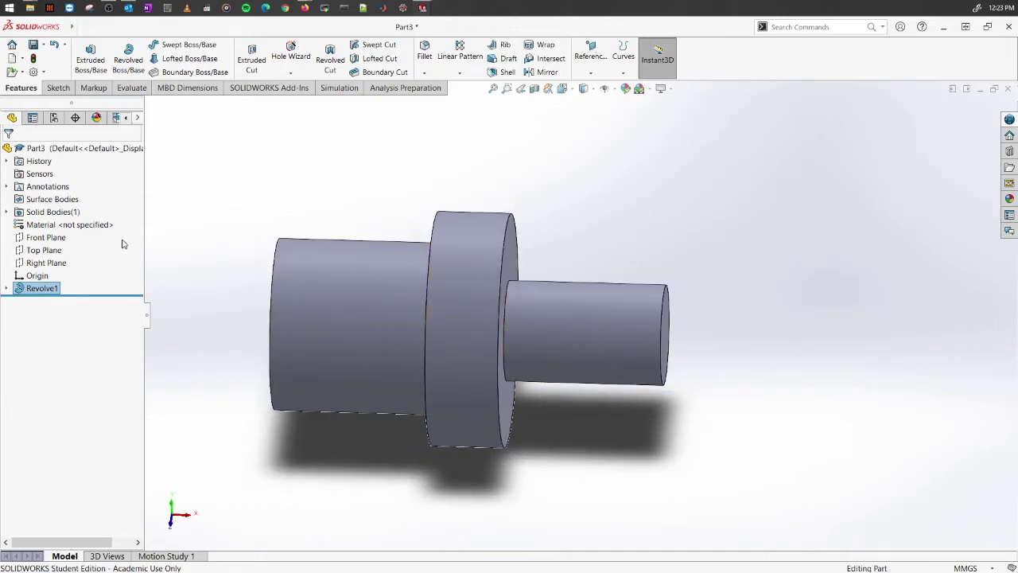
scroll(491, 323, up, 5)
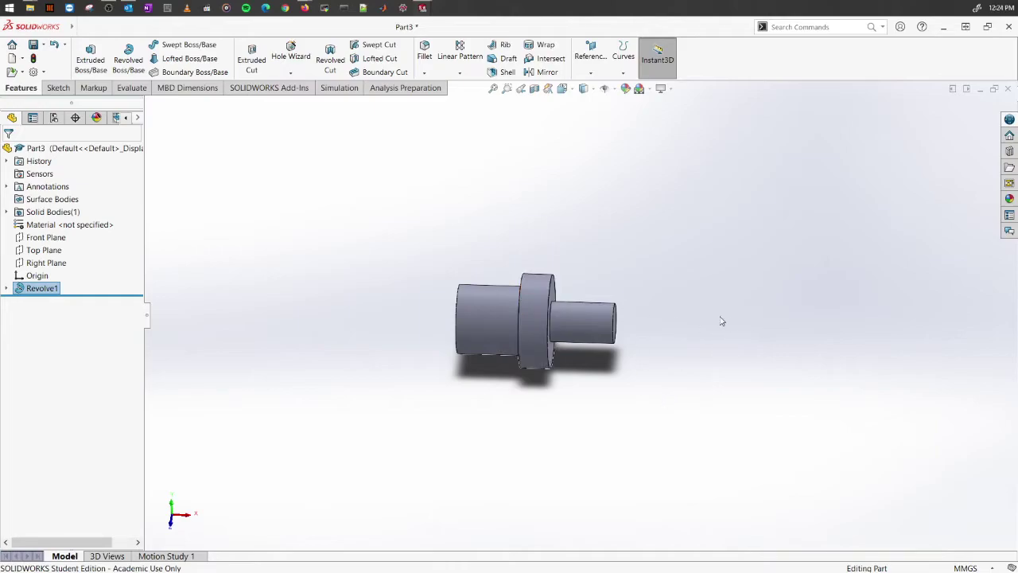
Start a reference plane on the small cylinder's end edge, then cancel it
click(591, 73)
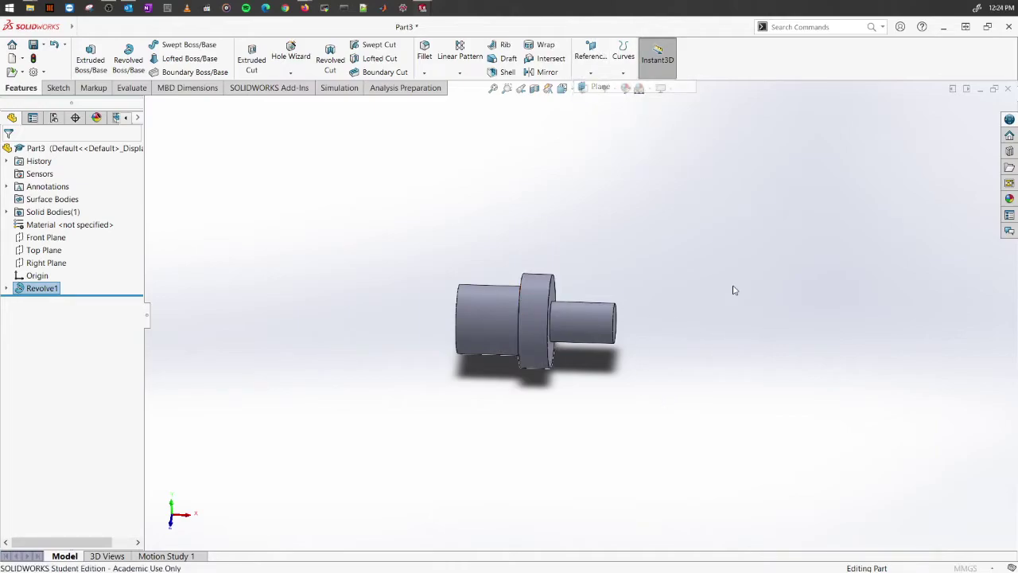
click(608, 328)
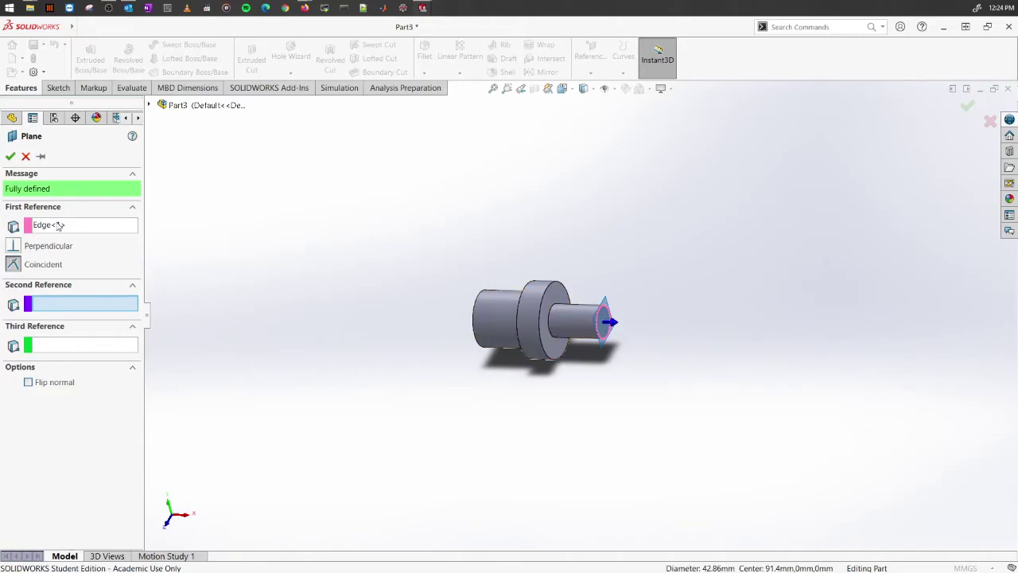
click(27, 158)
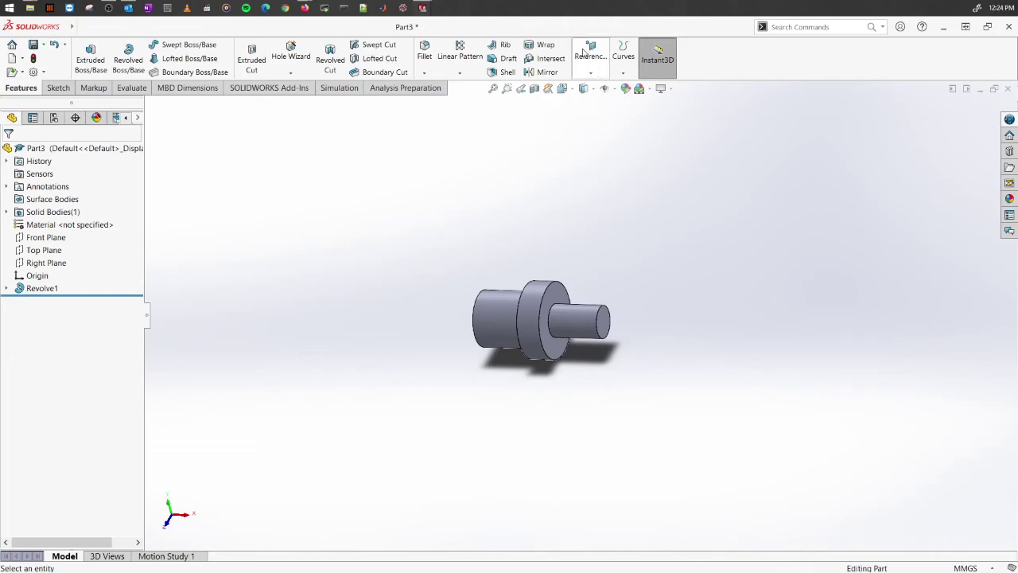
Create Plane1 offset 200 mm from the collar's shoulder face
click(590, 58)
click(602, 86)
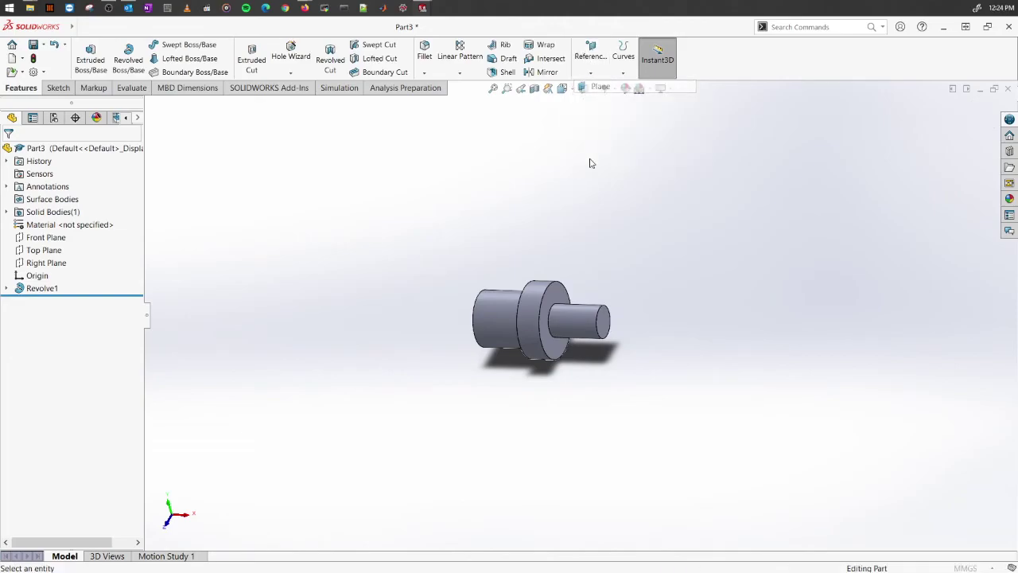
click(559, 350)
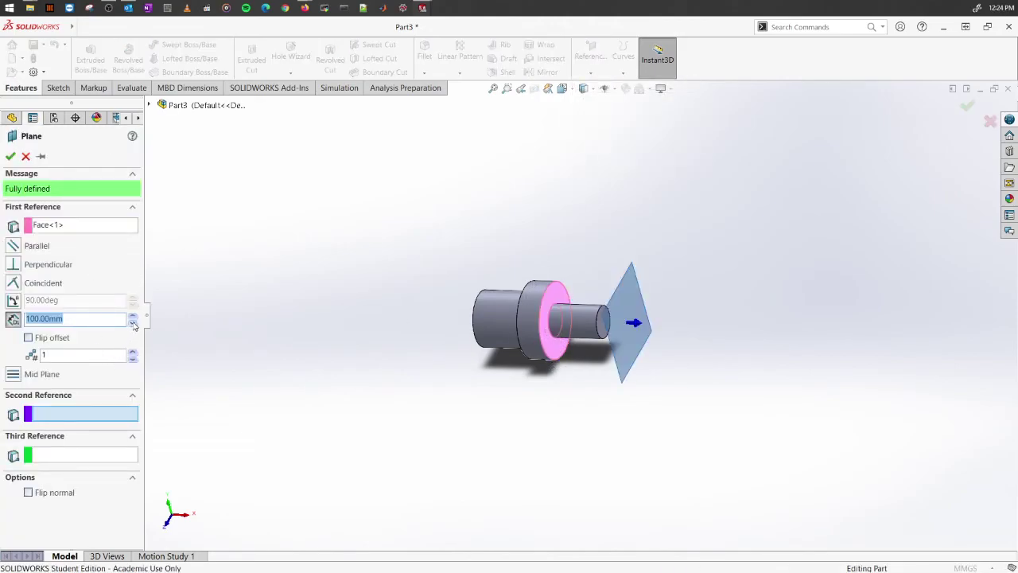
scroll(134, 318, up, 7)
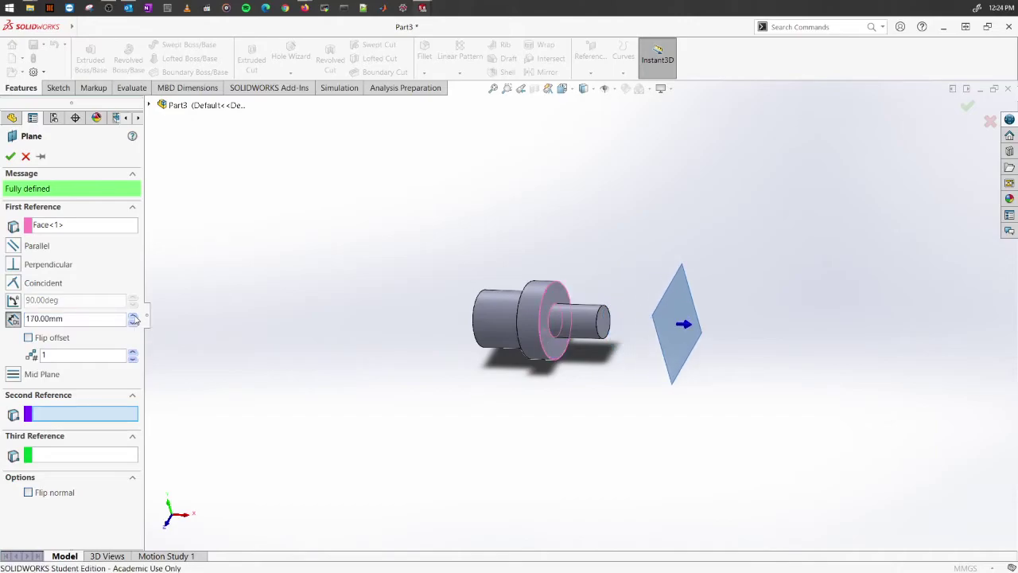
scroll(133, 318, up, 3)
click(14, 157)
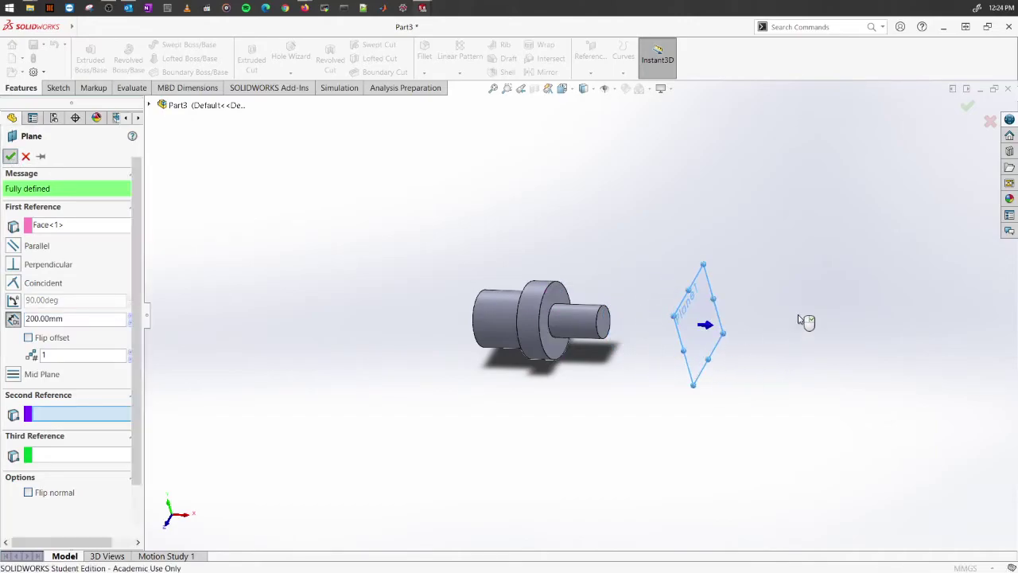
scroll(795, 334, down, 5)
right_click(557, 302)
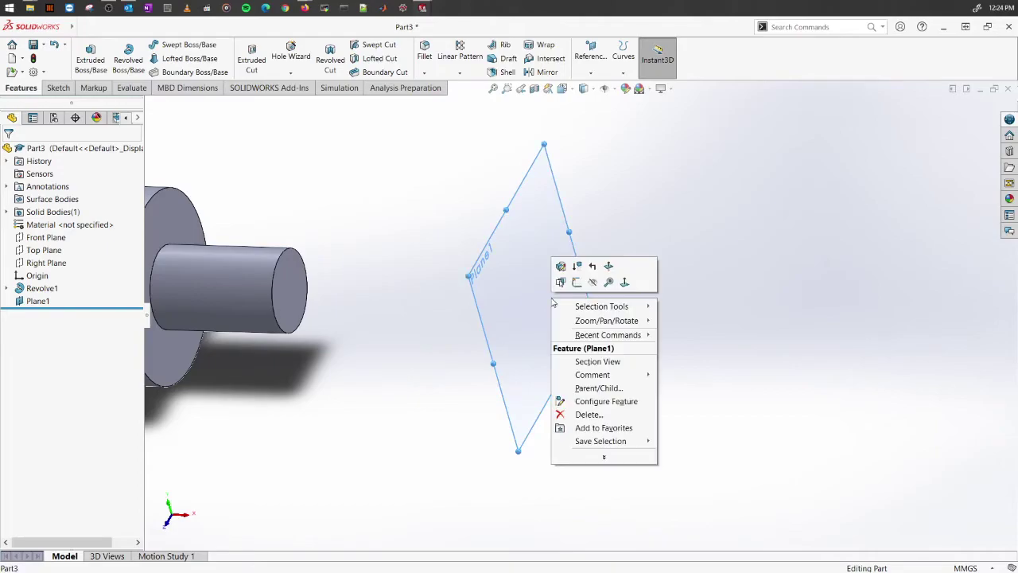
Sketch on Plane1 and draw a centerline downward from the sketch origin
click(586, 276)
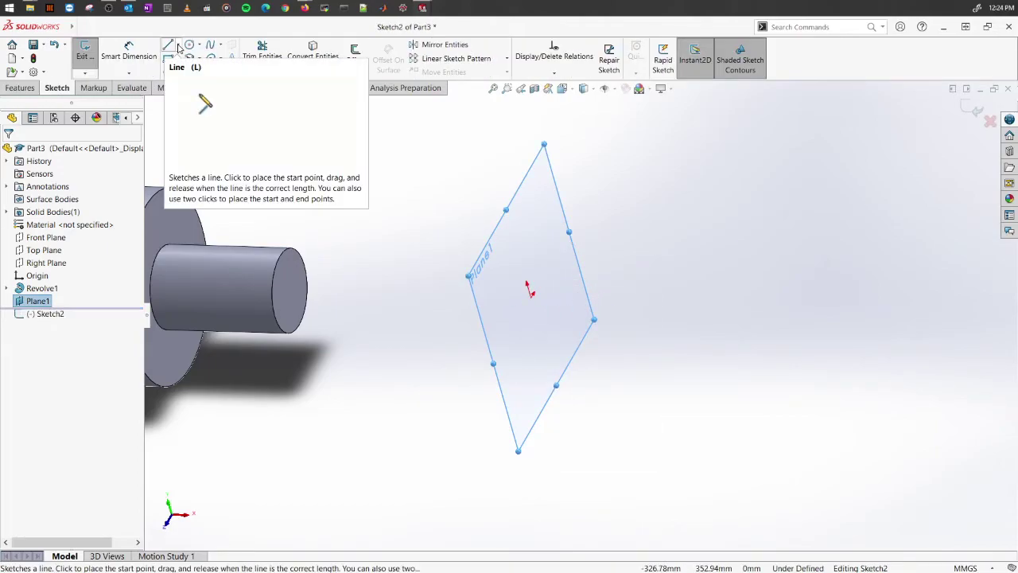
click(178, 47)
click(195, 73)
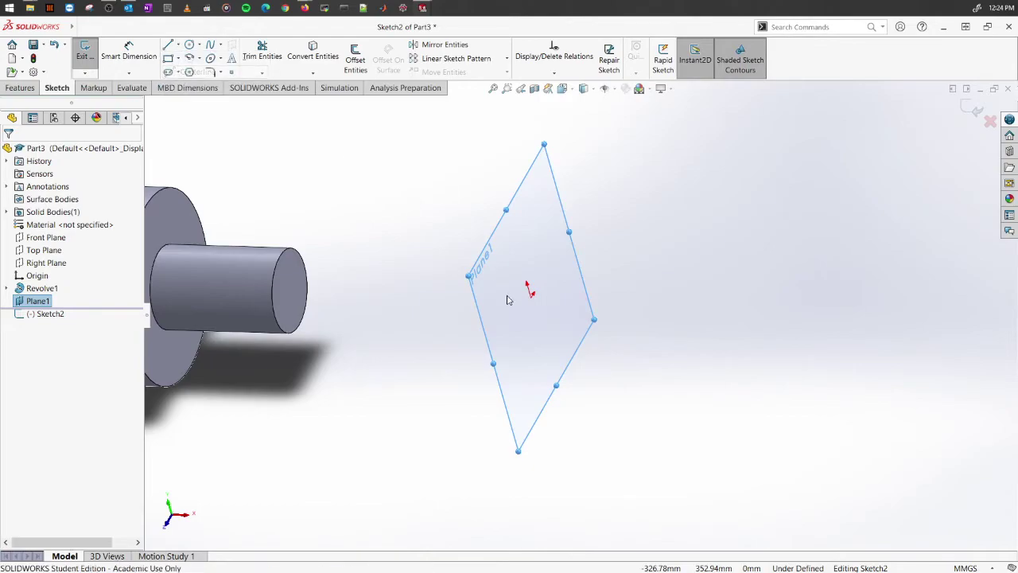
click(531, 295)
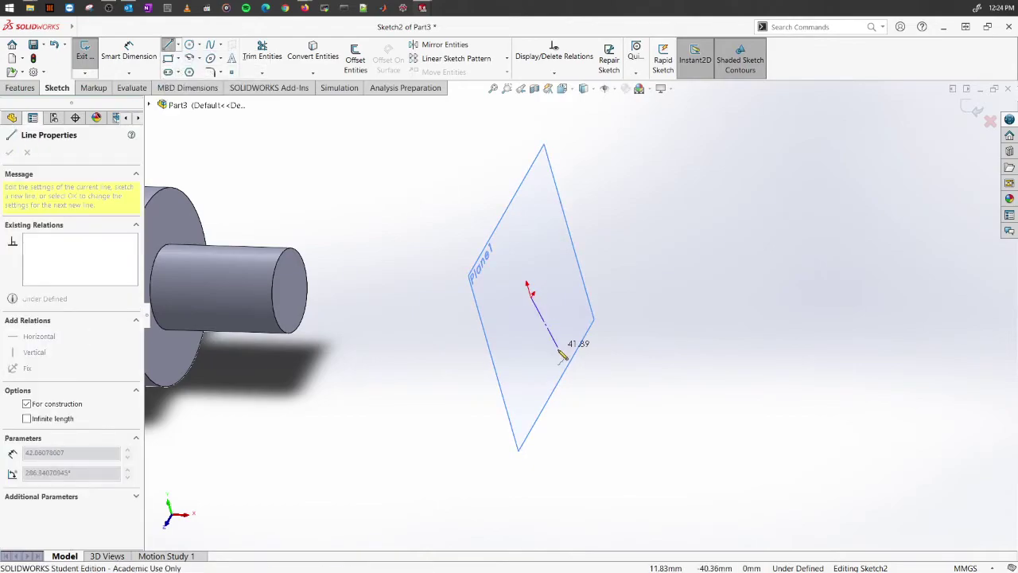
click(557, 360)
right_click(614, 205)
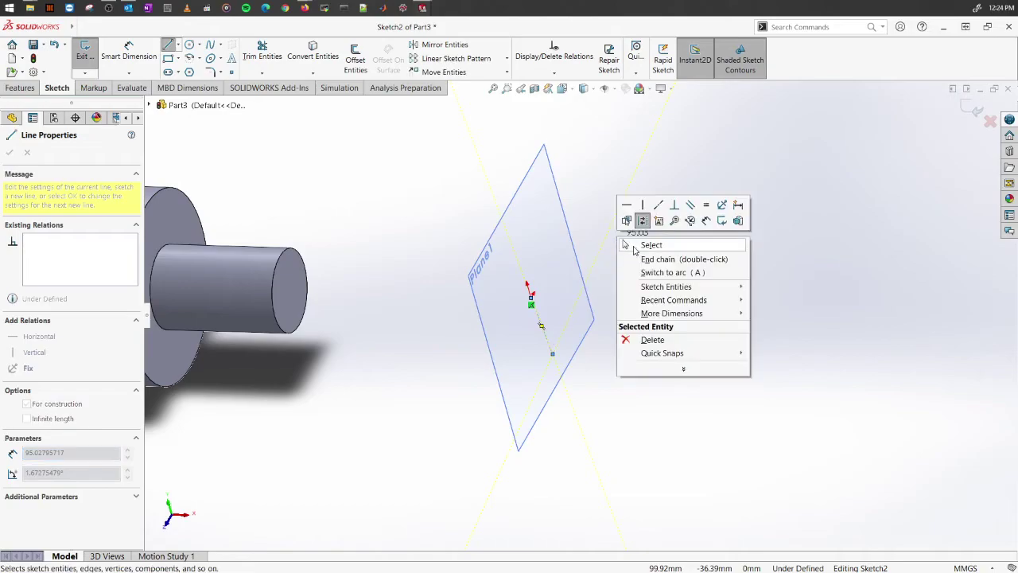
click(666, 257)
key(Escape)
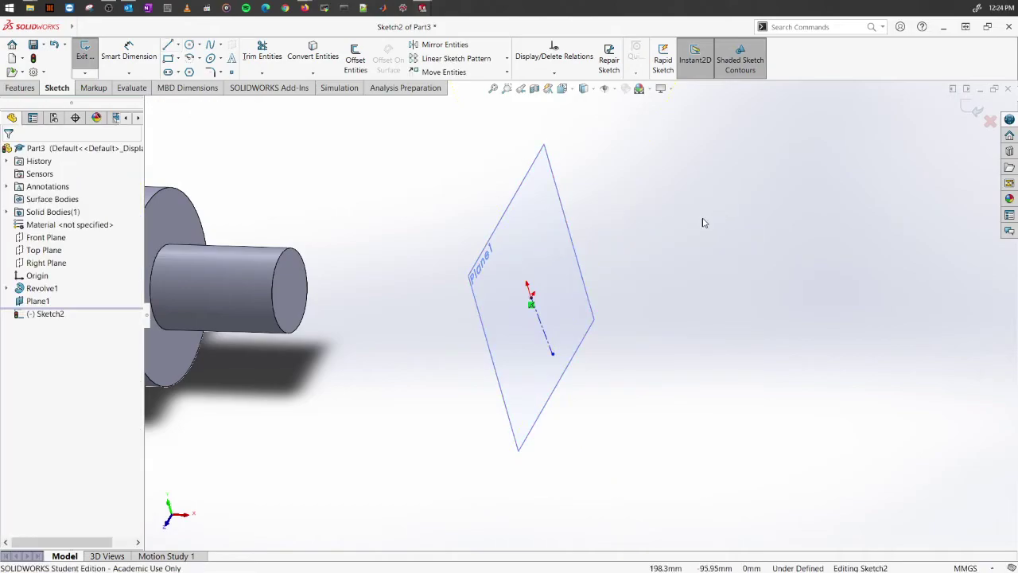
Orbit the view to show the shaft beside Plane1, then bring up Sketch2's options
click(545, 219)
right_click(547, 220)
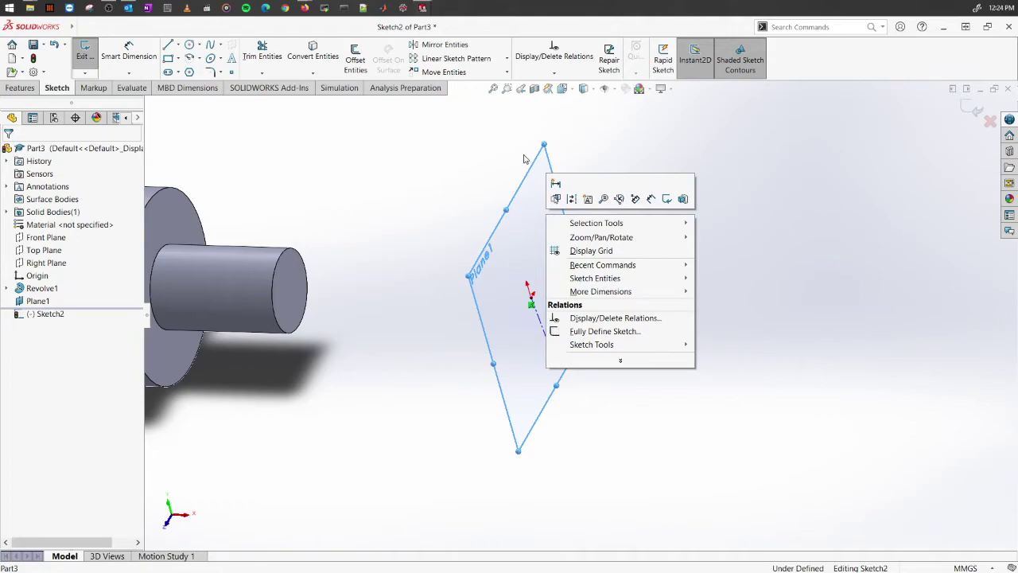
click(597, 133)
middle_drag(596, 262, 554, 354)
scroll(390, 463, up, 3)
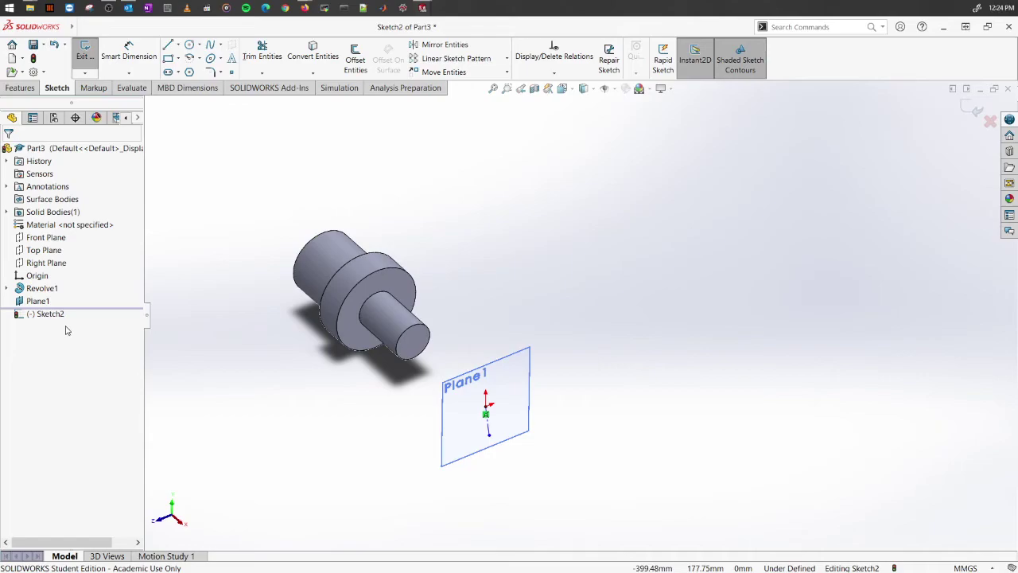
right_drag(53, 311, 52, 316)
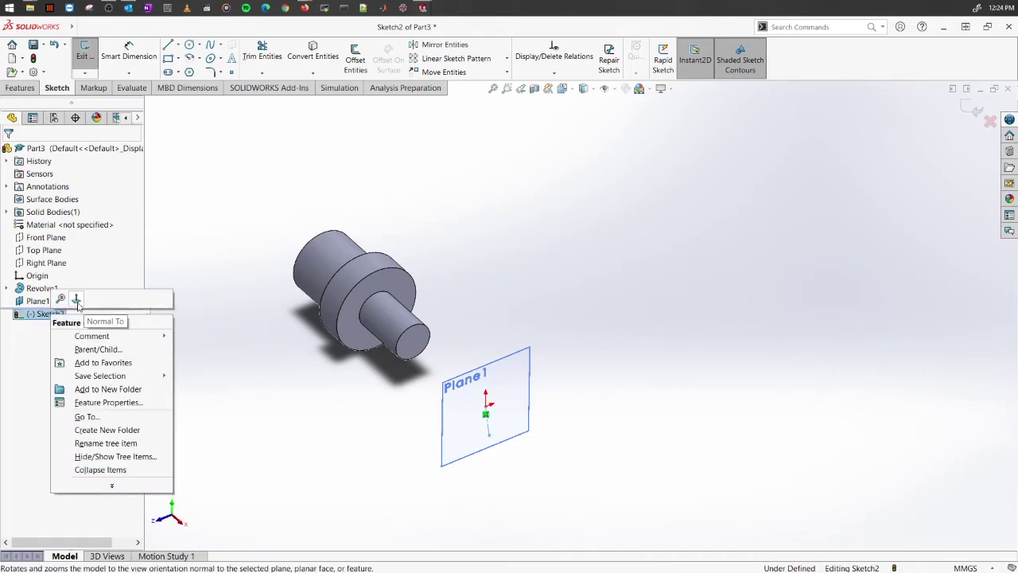
View Plane1 face-on and make the centerline vertical, fully defining Sketch2
click(78, 302)
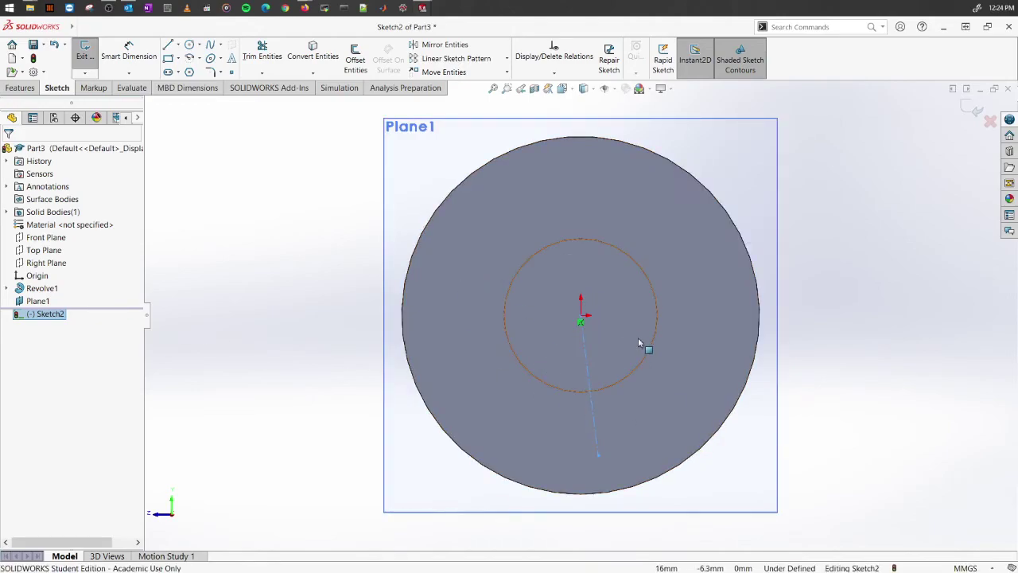
key(Escape)
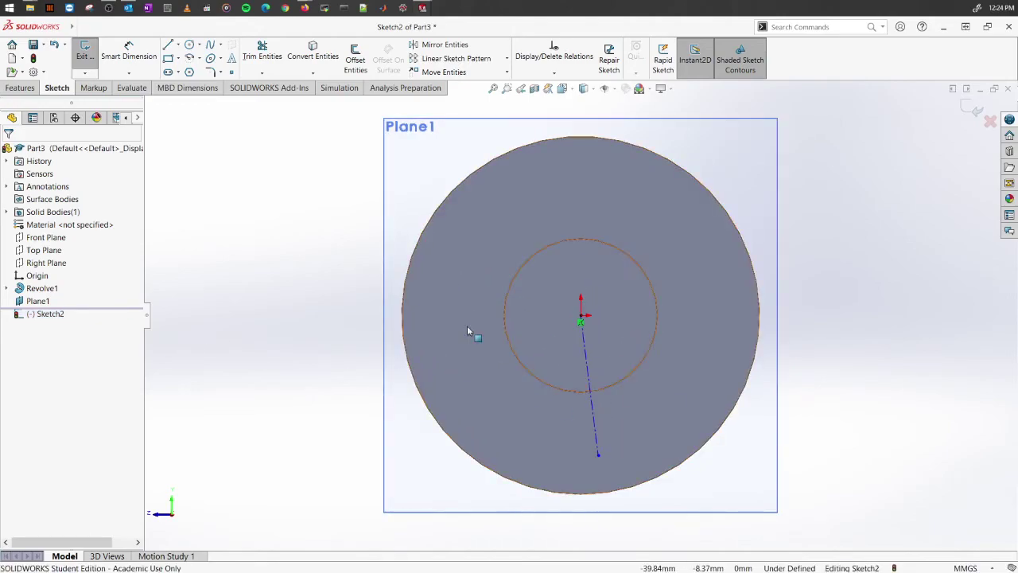
click(593, 426)
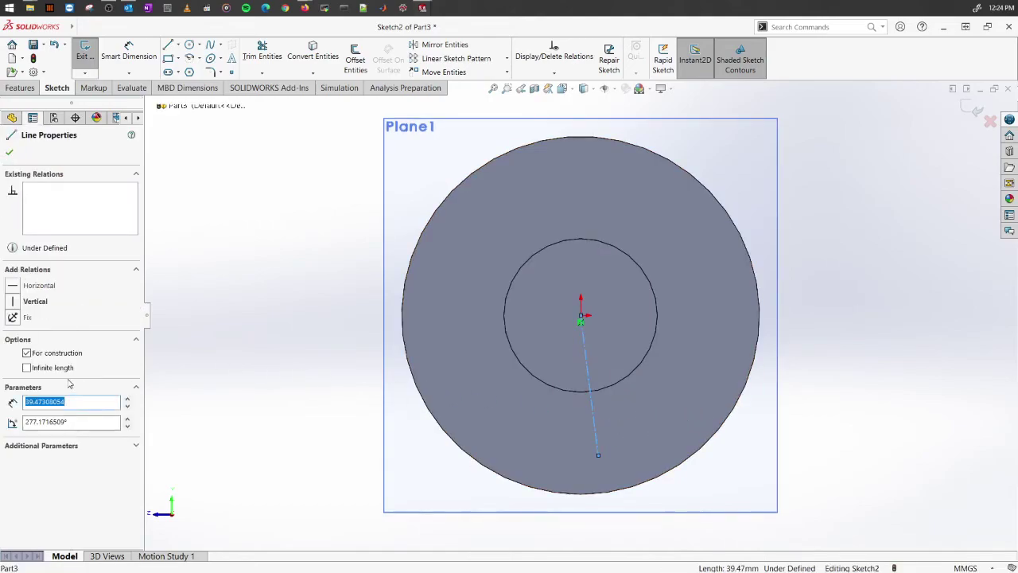
click(13, 302)
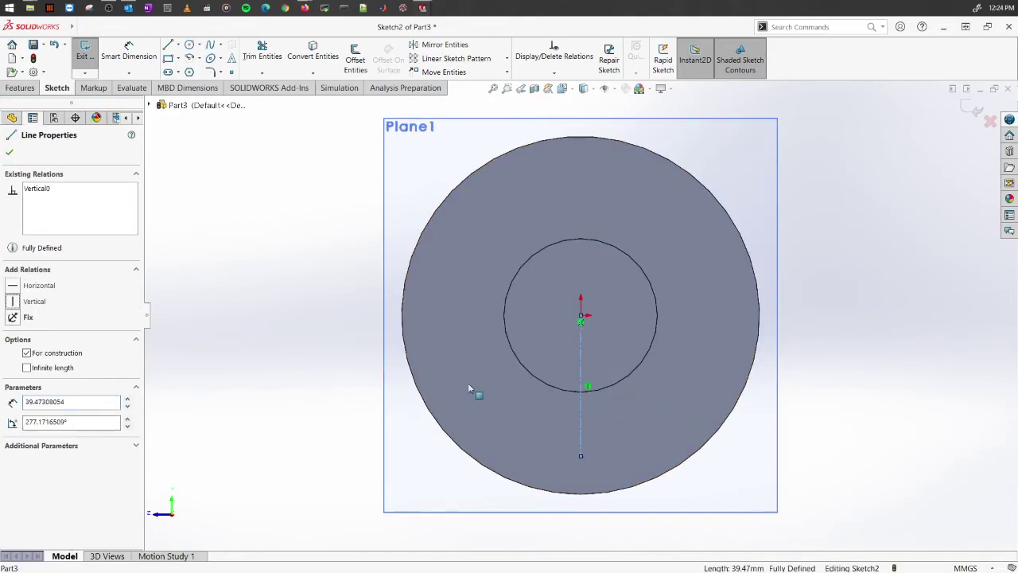
click(882, 293)
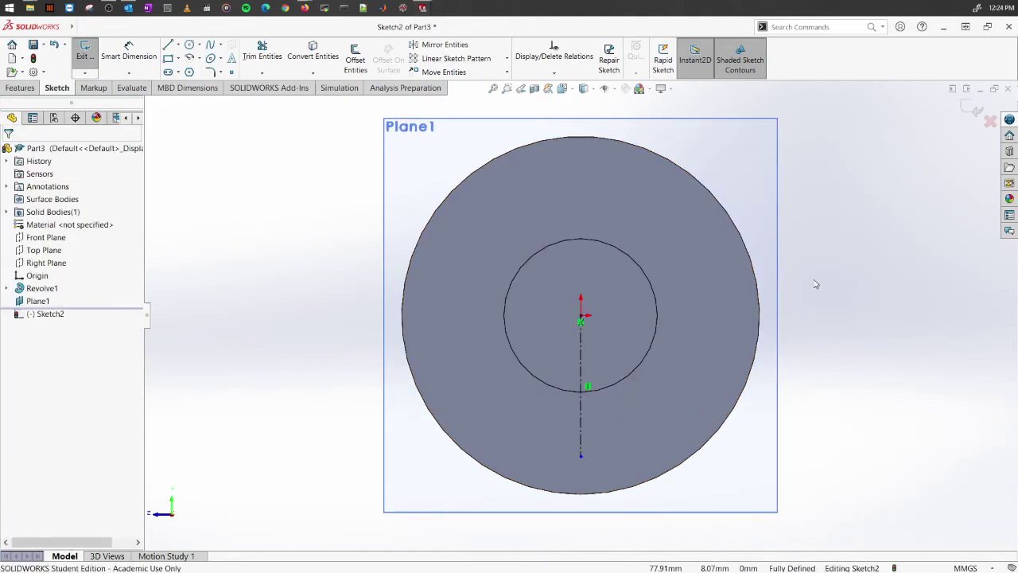
Draw a 180° centre-point arc centred on the centerline
click(193, 60)
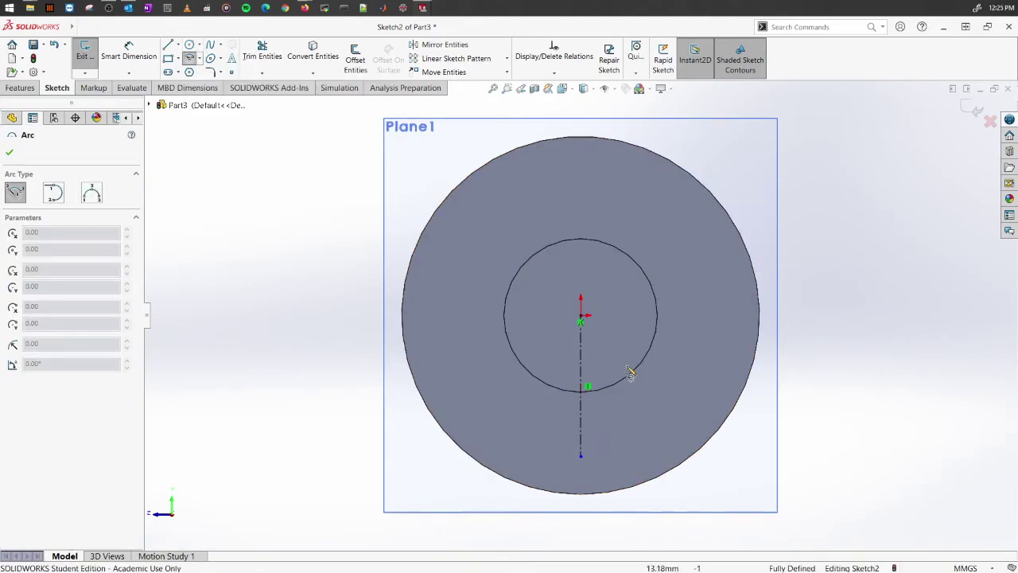
click(582, 388)
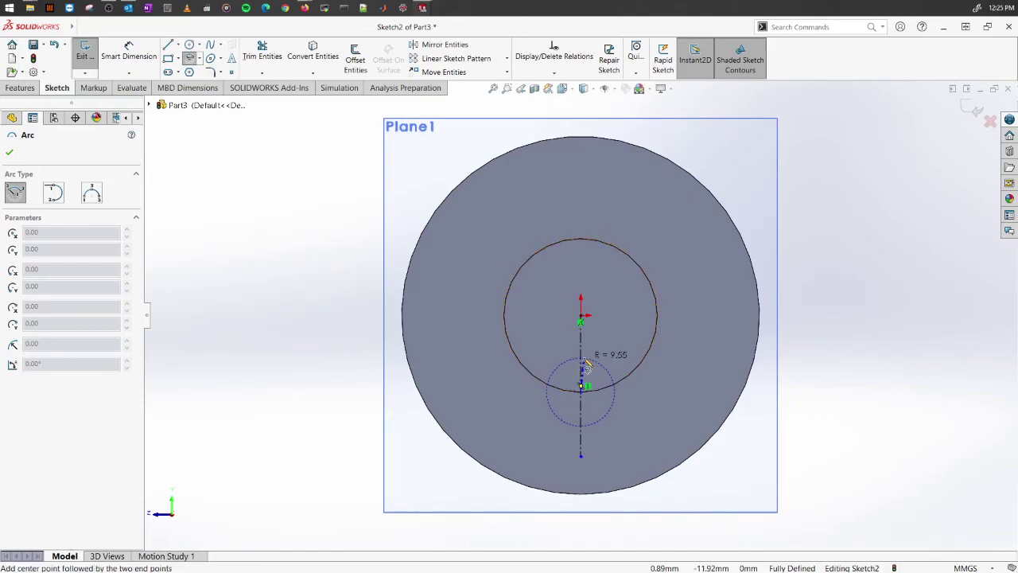
click(594, 353)
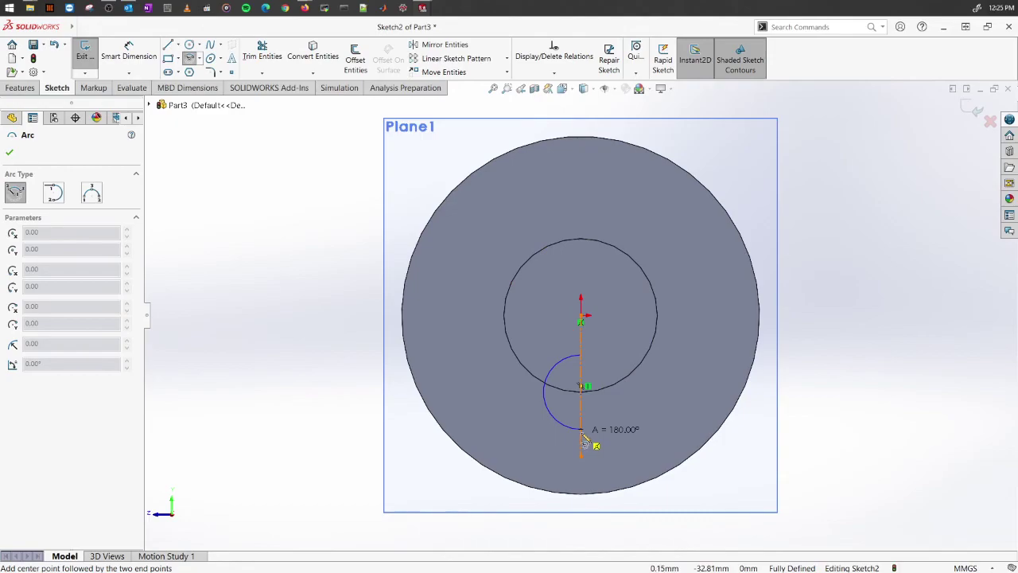
click(583, 436)
right_click(705, 355)
click(719, 353)
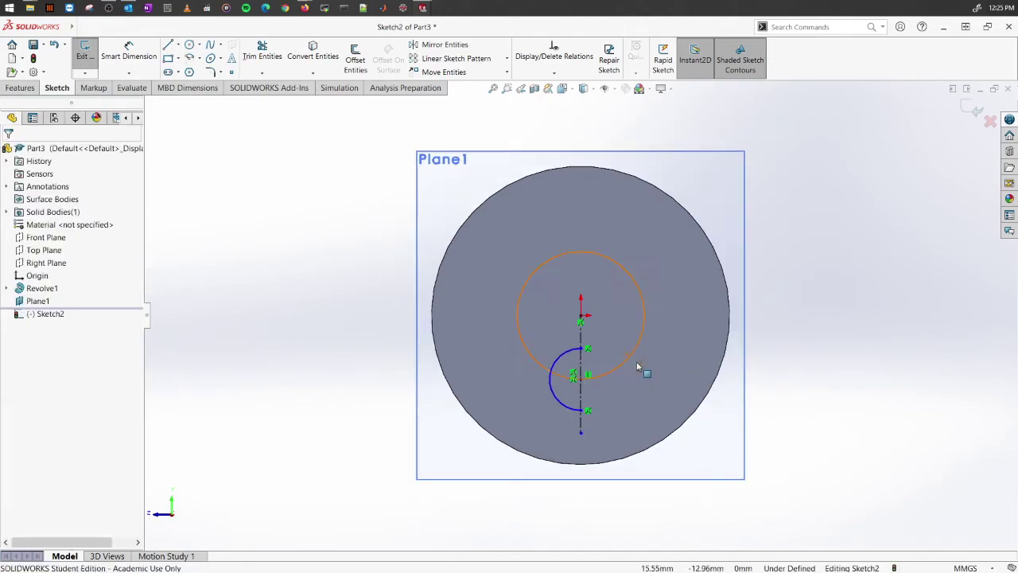
middle_drag(636, 373, 851, 469)
scroll(846, 456, down, 3)
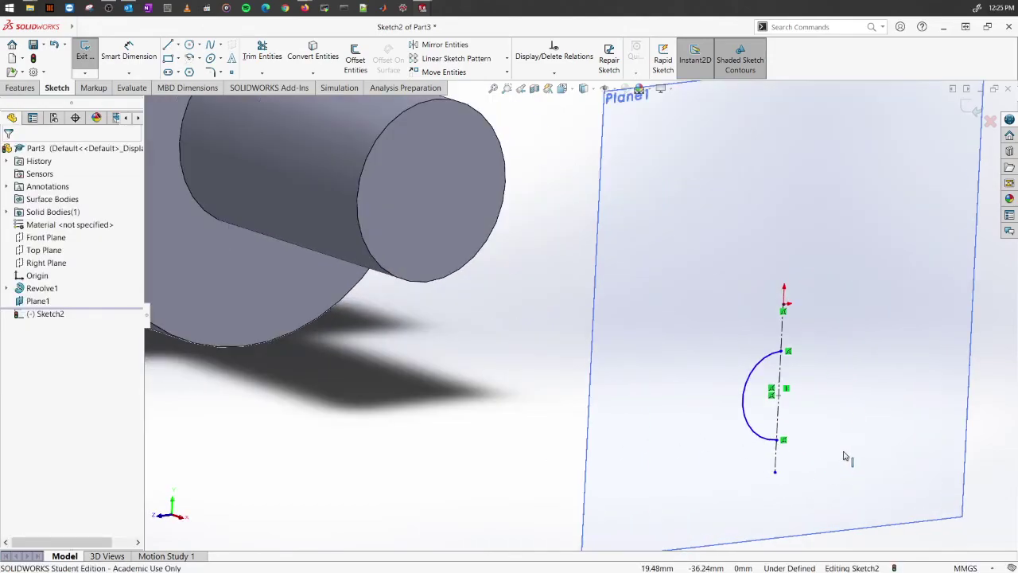
scroll(846, 456, up, 3)
scroll(803, 452, down, 3)
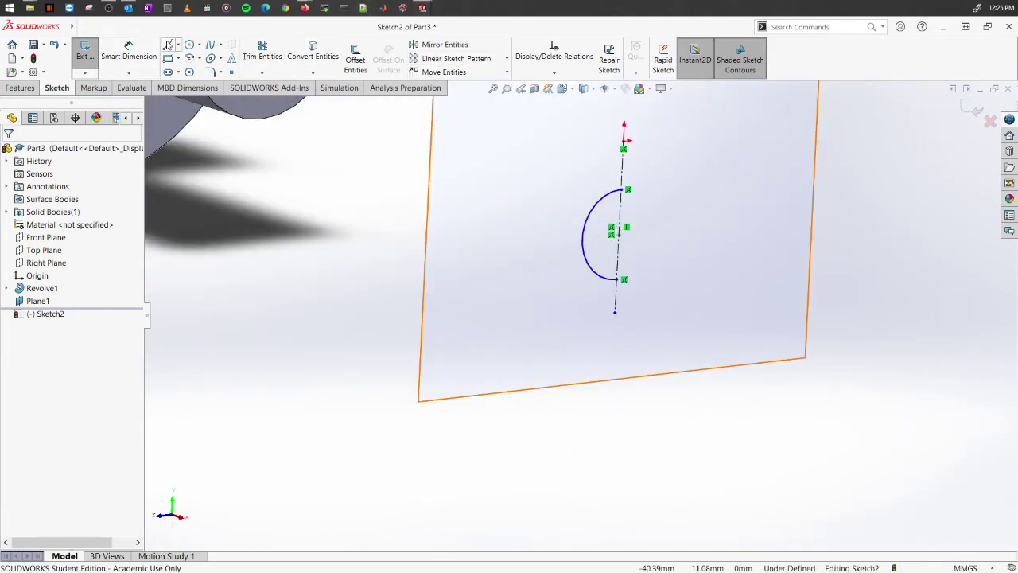
Close the half-circle with a straight line joining the arc's top and bottom ends
click(168, 45)
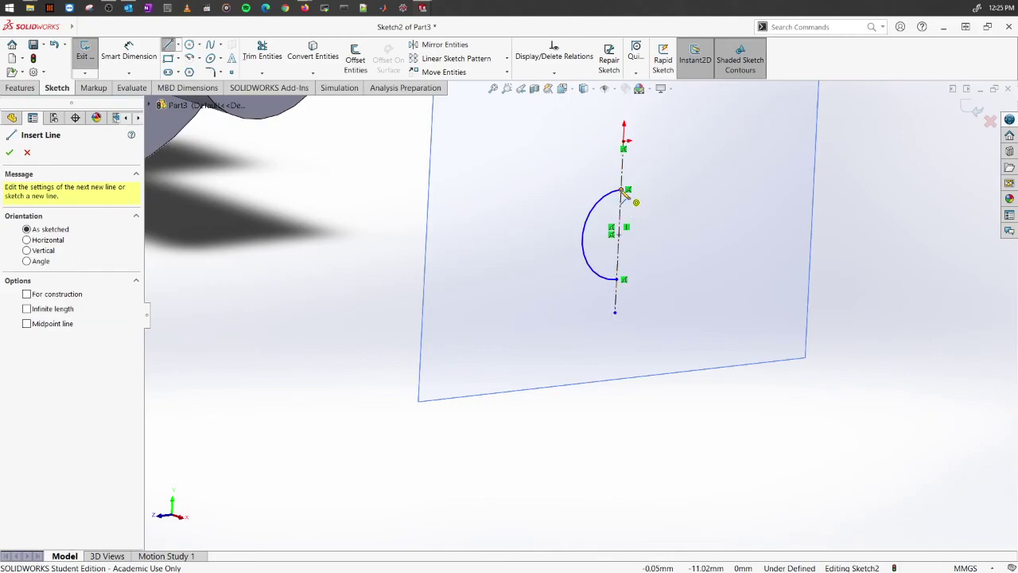
click(622, 191)
click(624, 280)
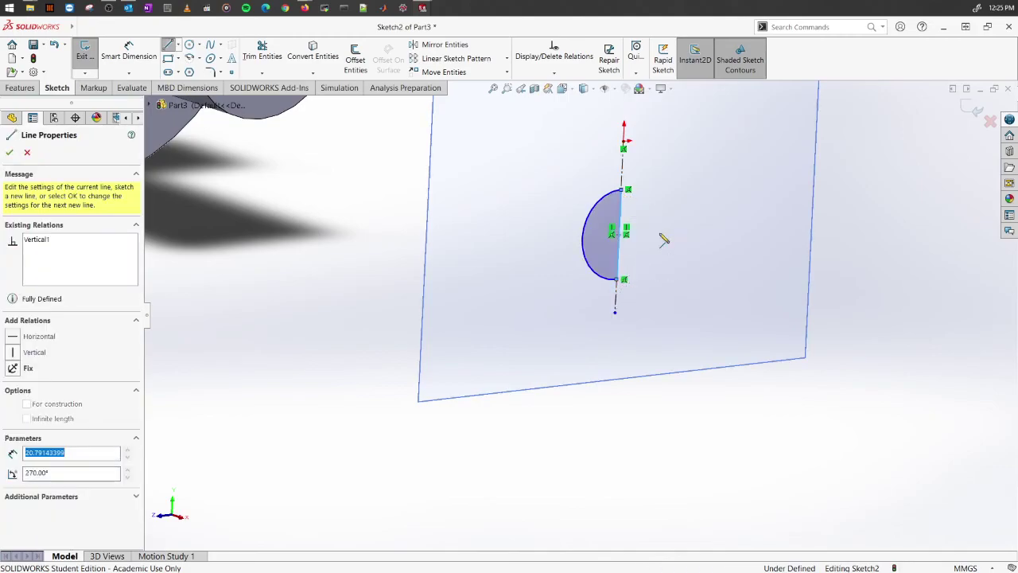
right_click(702, 192)
click(716, 193)
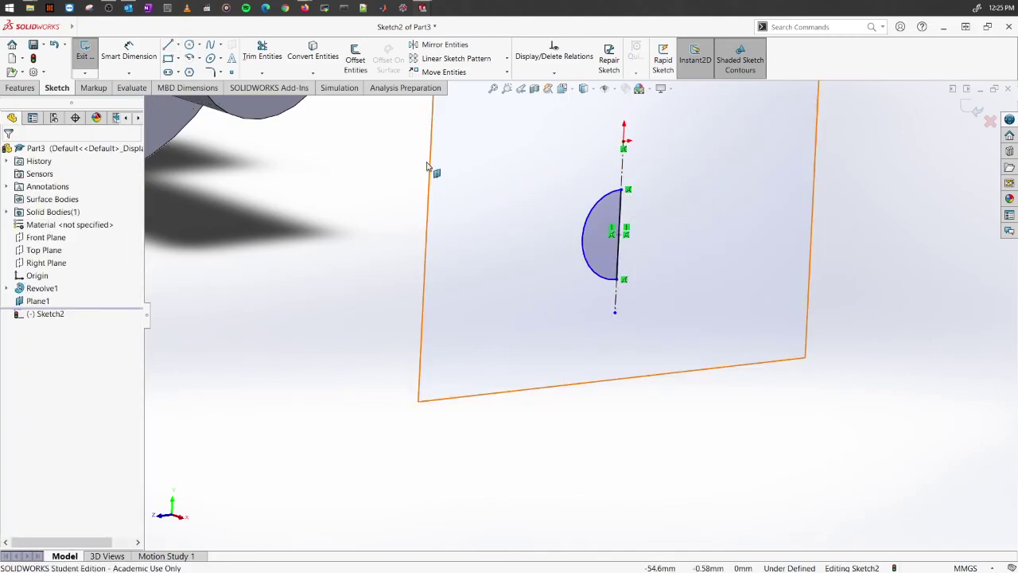
Revolve the half-disc 360° about Line1 into a sphere (Revolve2)
click(21, 88)
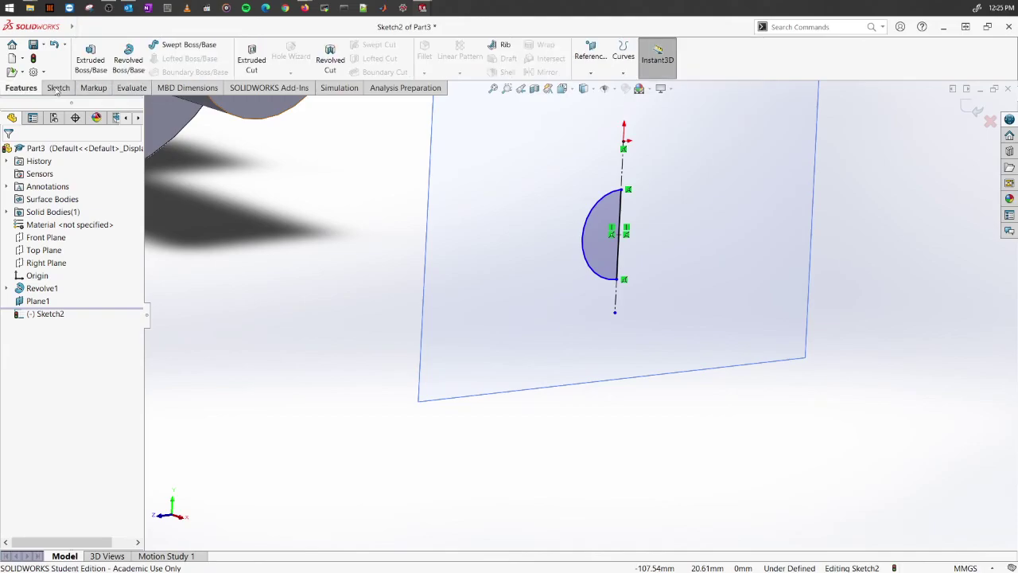
click(129, 59)
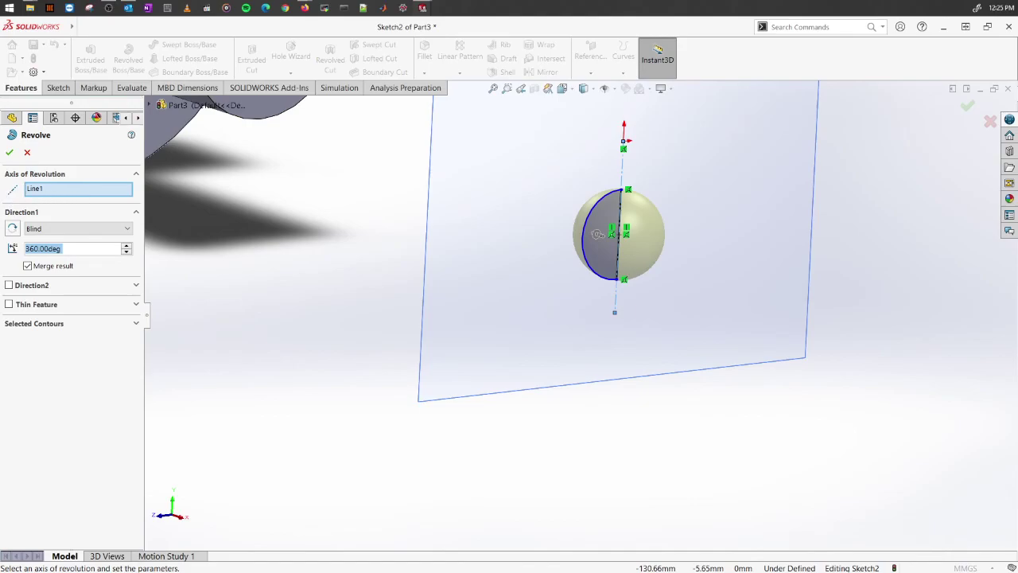
scroll(652, 178, down, 3)
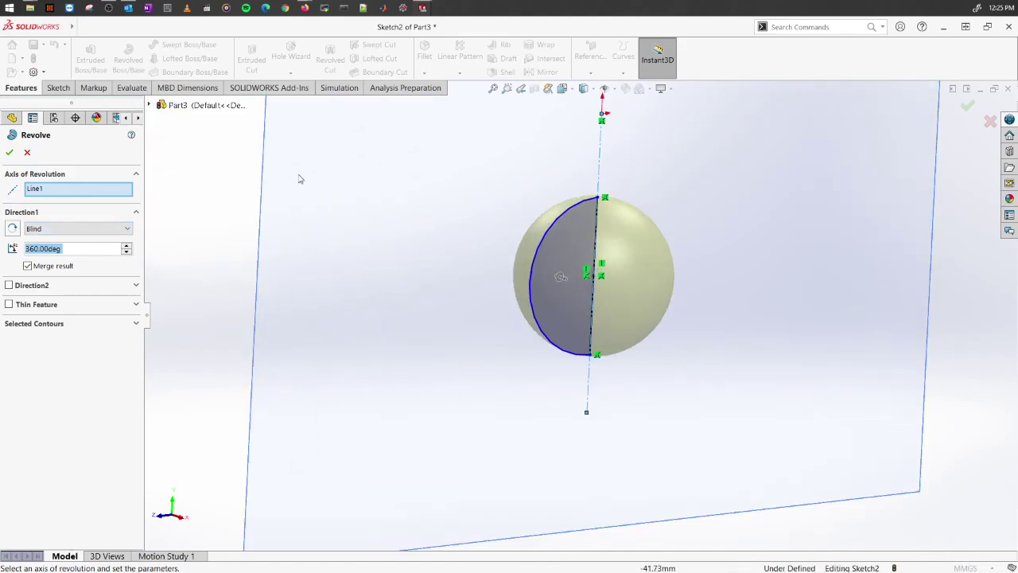
click(11, 152)
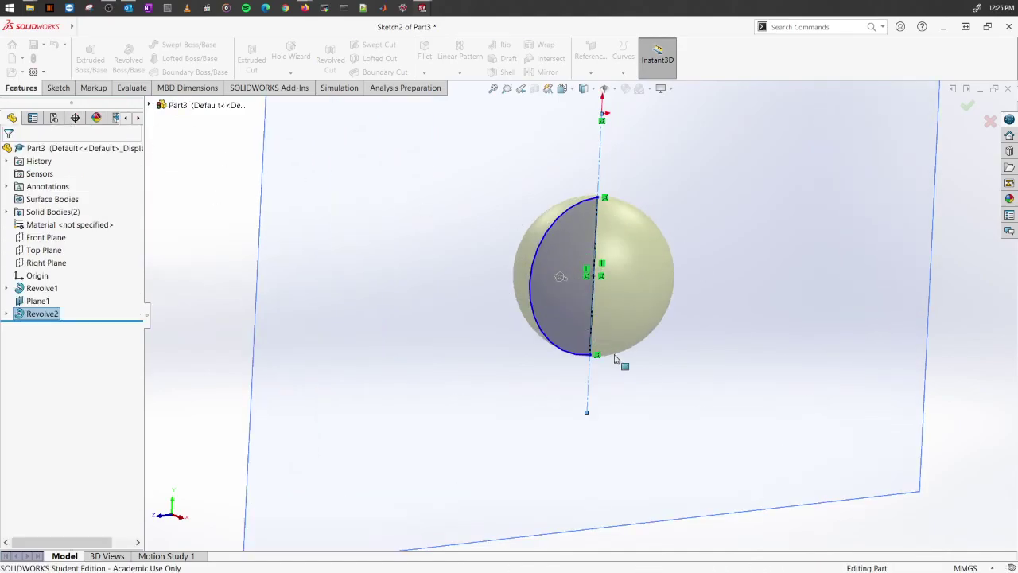
scroll(708, 410, up, 2)
middle_drag(714, 473, 691, 450)
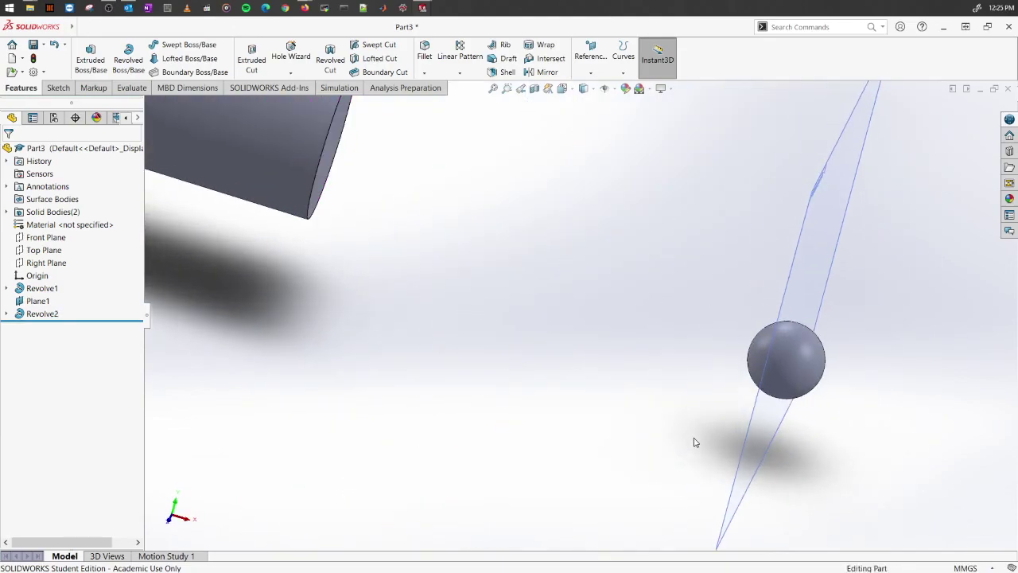